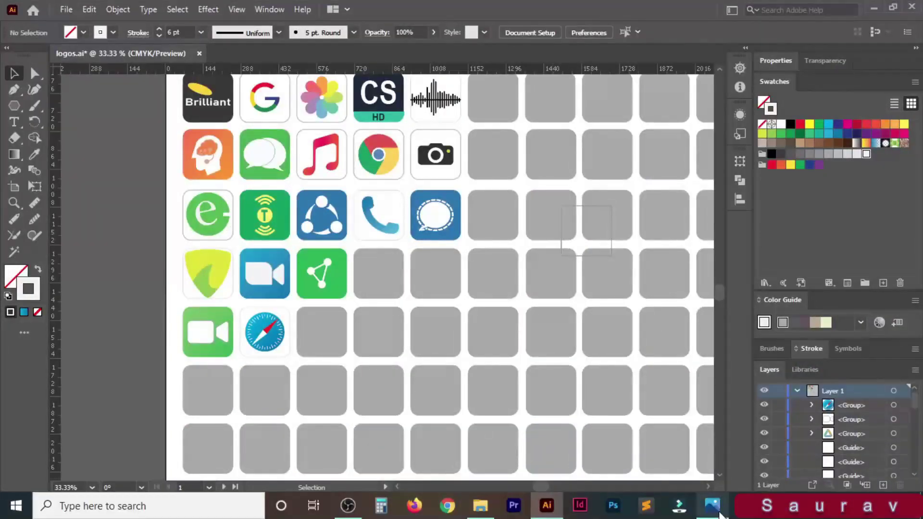
Pan the reference photo to the App Store icon, then return to the Illustrator artwork
left_click(712, 505)
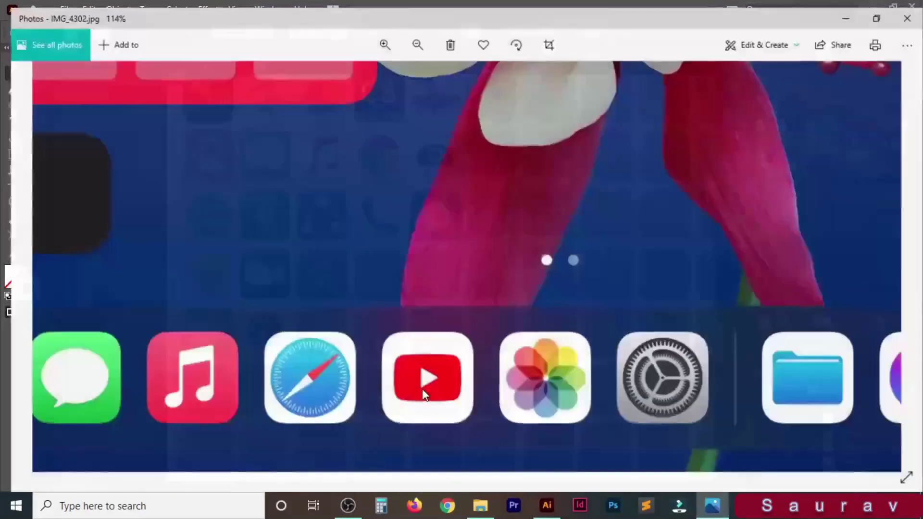
left_click_drag(743, 394, 396, 404)
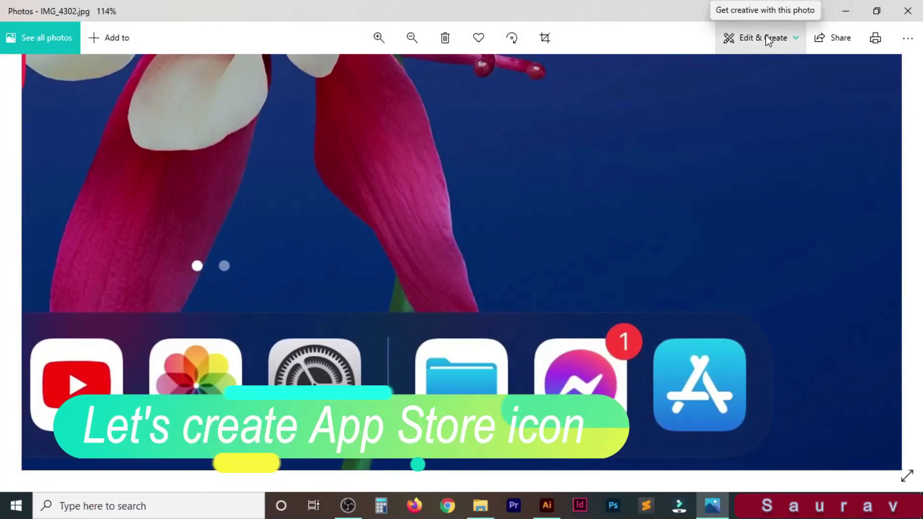
left_click(845, 14)
scroll(371, 337, "down", 5)
scroll(374, 316, "down", 2)
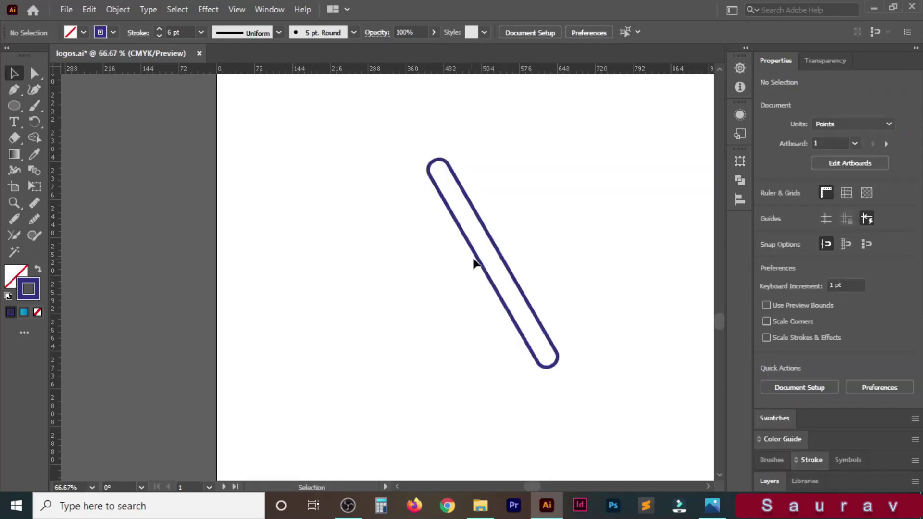
Make a reflected copy of the rotated bar as the A's second leg
right_click(478, 260)
left_click(659, 346)
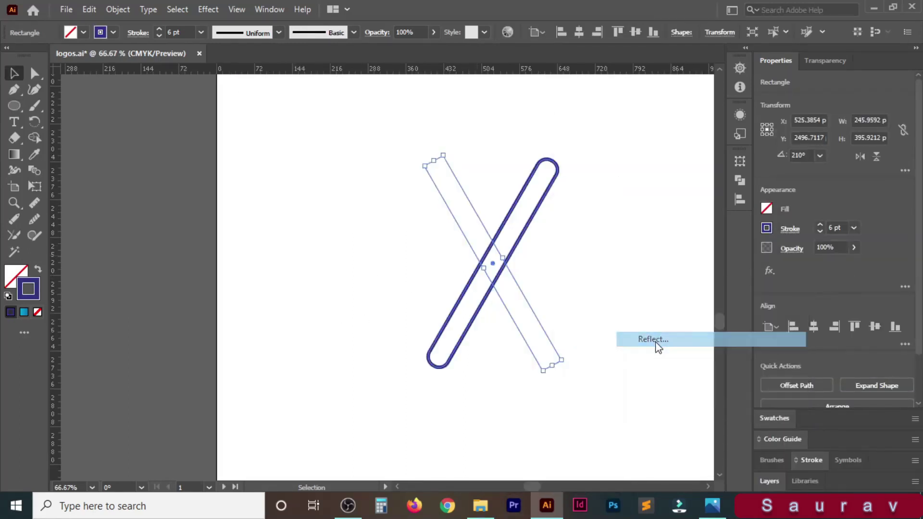
left_click(599, 323)
Duplicate a bar, rotate it to 270° as the crossbar, and select all three bars
mouse_move(484, 308)
left_mouse_down()
mouse_move(419, 306)
mouse_move(471, 335)
left_mouse_up()
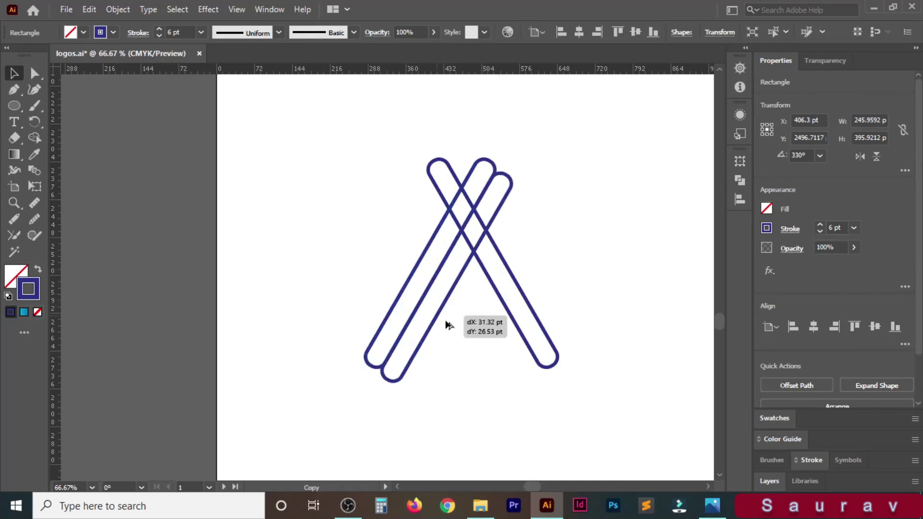
left_click_drag(556, 189, 602, 306)
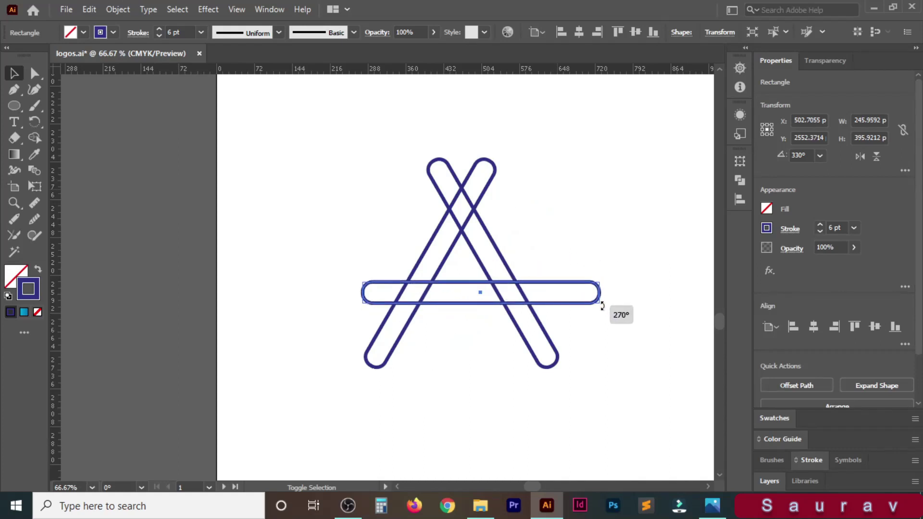
left_click_drag(602, 306, 601, 306)
left_click_drag(480, 292, 457, 318)
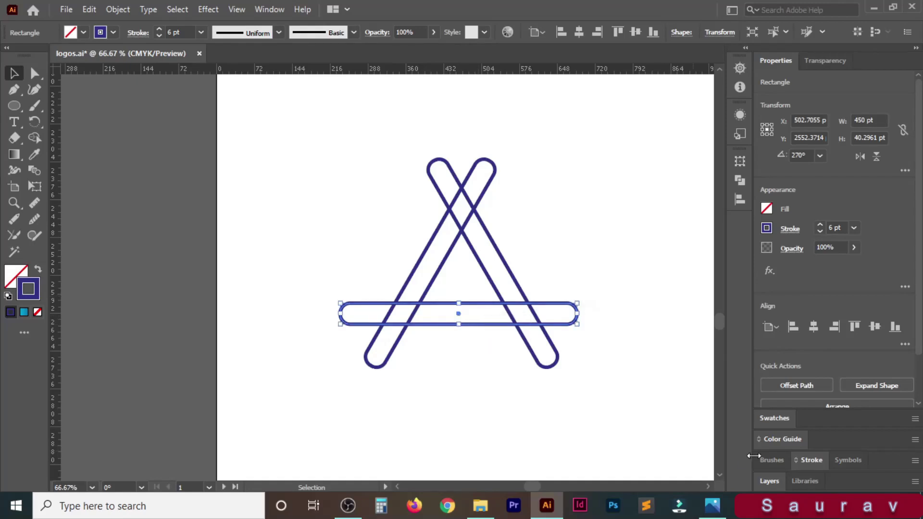
left_click(723, 512)
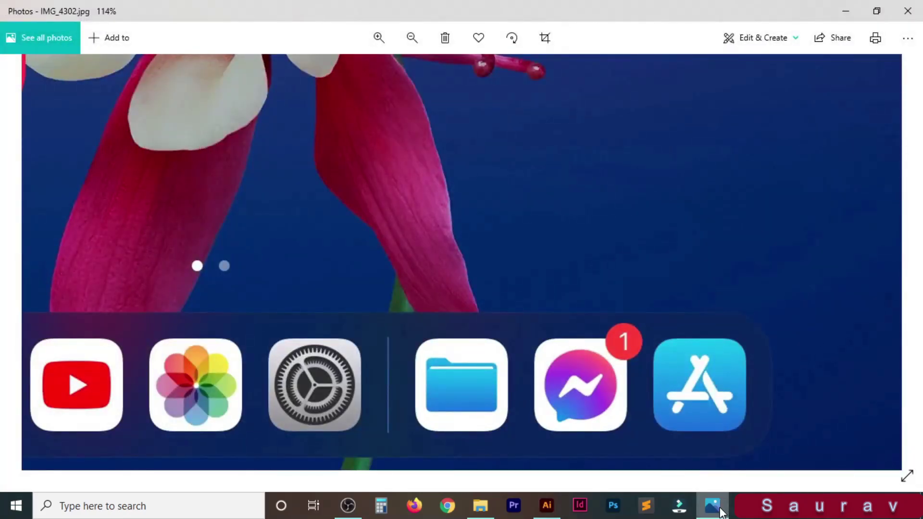
left_click(721, 511)
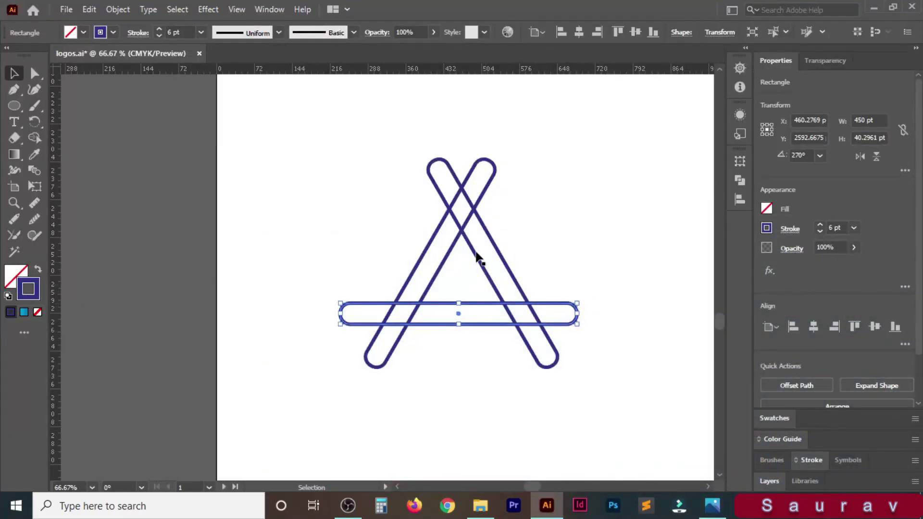
left_click_drag(340, 135, 430, 351)
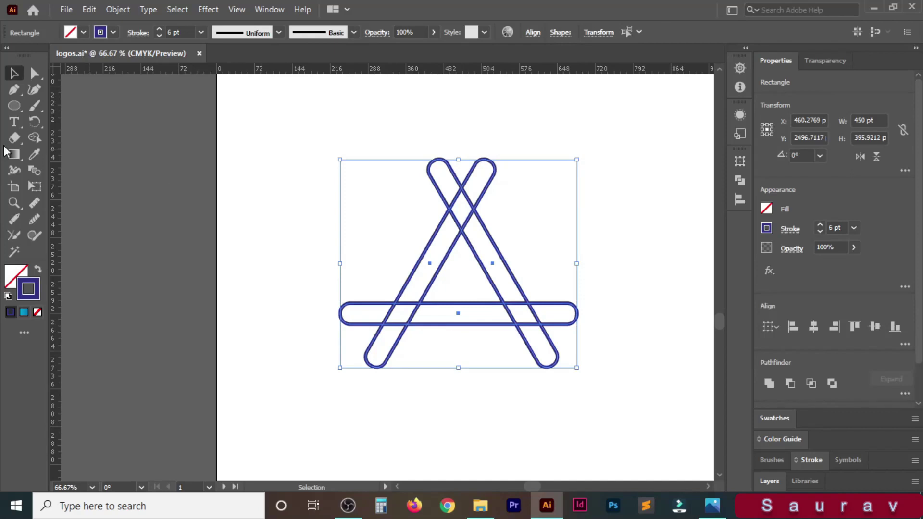
Set the bars' stroke to 1 pt and divide their overlaps with Pathfinder Divide
left_click(158, 36)
left_click(159, 36)
left_click(159, 36)
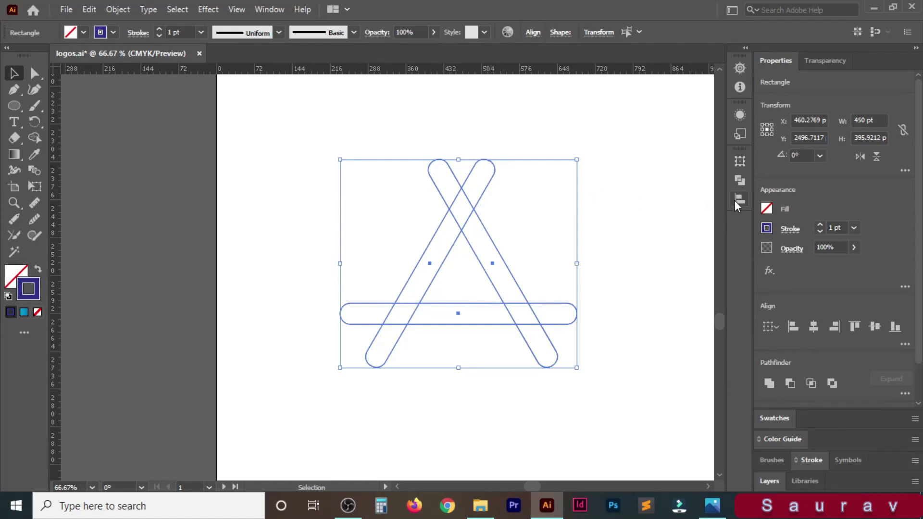
left_click(740, 180)
left_click(583, 228)
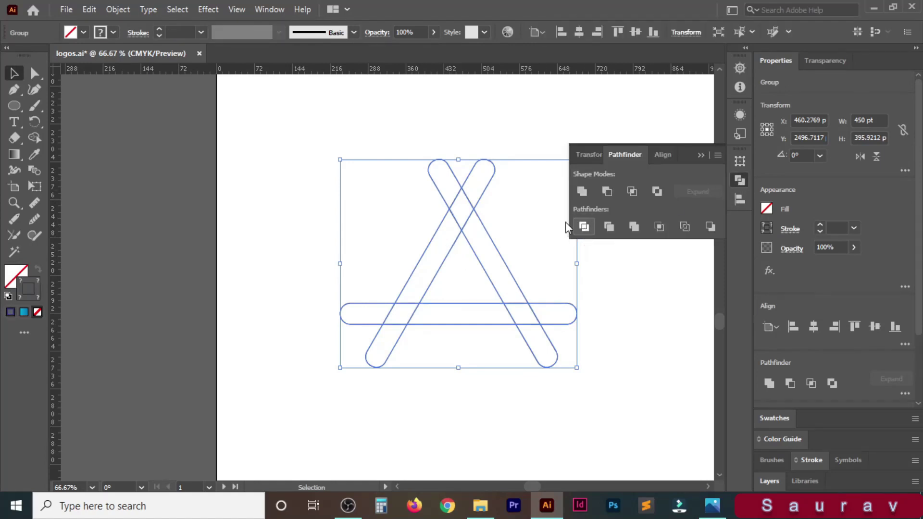
Merge the divided pieces with Shape Builder into one interlocking A outline
left_click(38, 136)
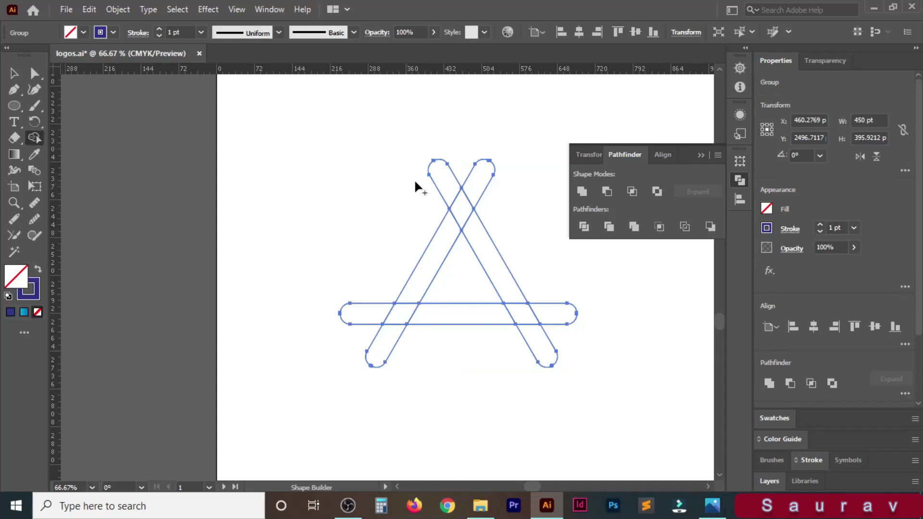
mouse_move(440, 174)
left_mouse_down()
mouse_move(419, 283)
mouse_move(361, 317)
mouse_move(495, 321)
left_mouse_up()
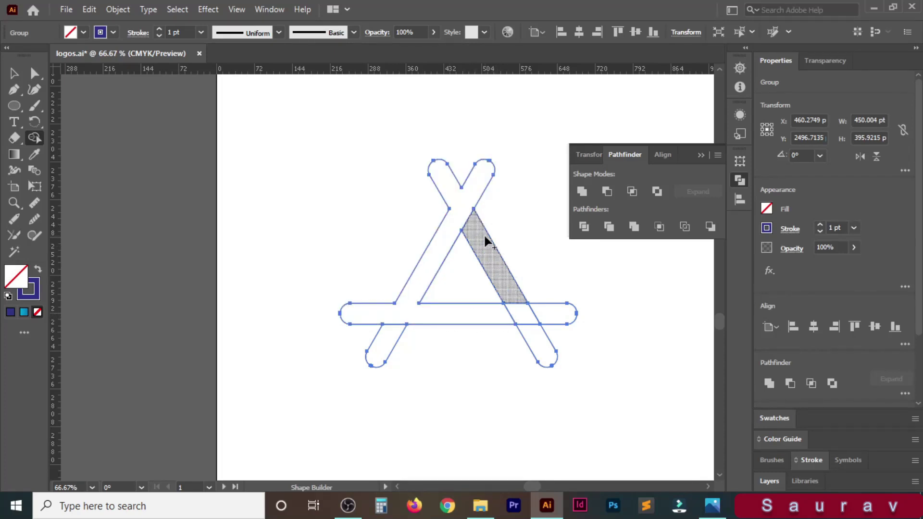
mouse_move(495, 279)
left_mouse_down()
mouse_move(548, 354)
mouse_move(563, 313)
left_mouse_up()
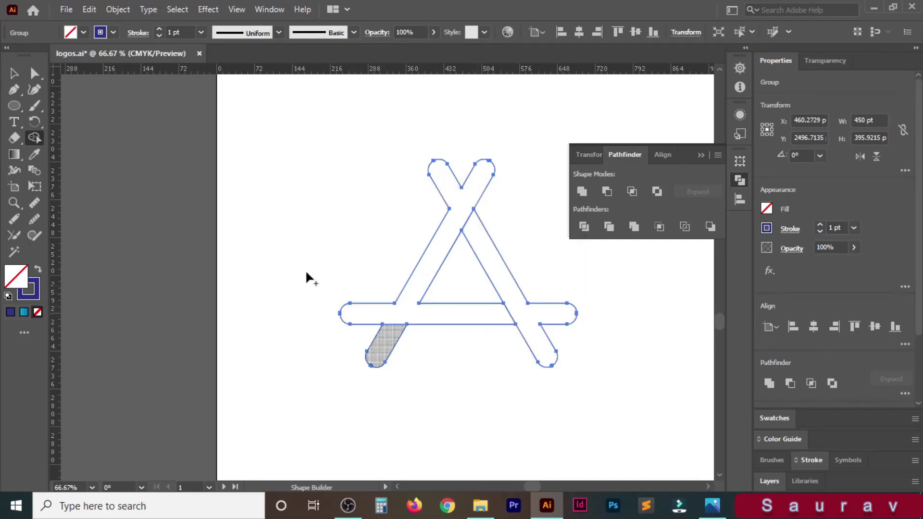
left_click(10, 73)
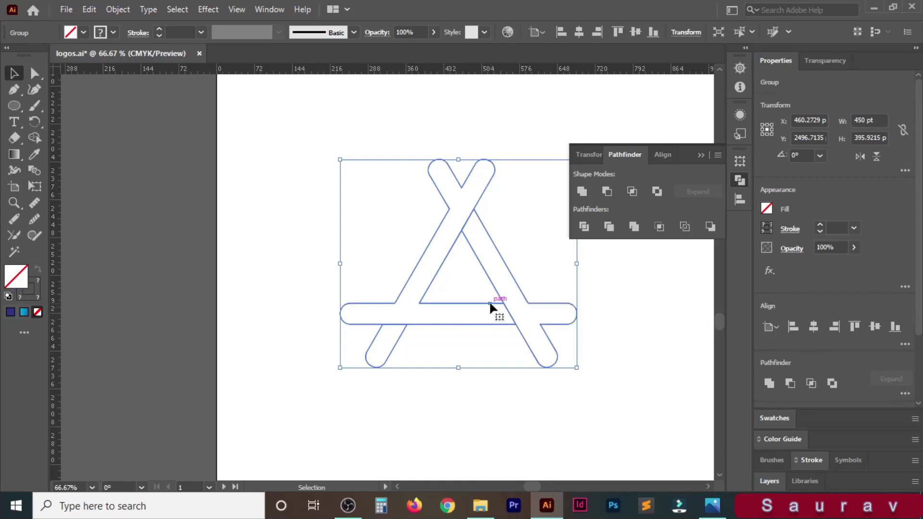
Ungroup the logo pieces and move the A-shaped path up and left
left_click(258, 310)
left_click(453, 304)
right_click(429, 297)
left_click(461, 159)
left_click(483, 309)
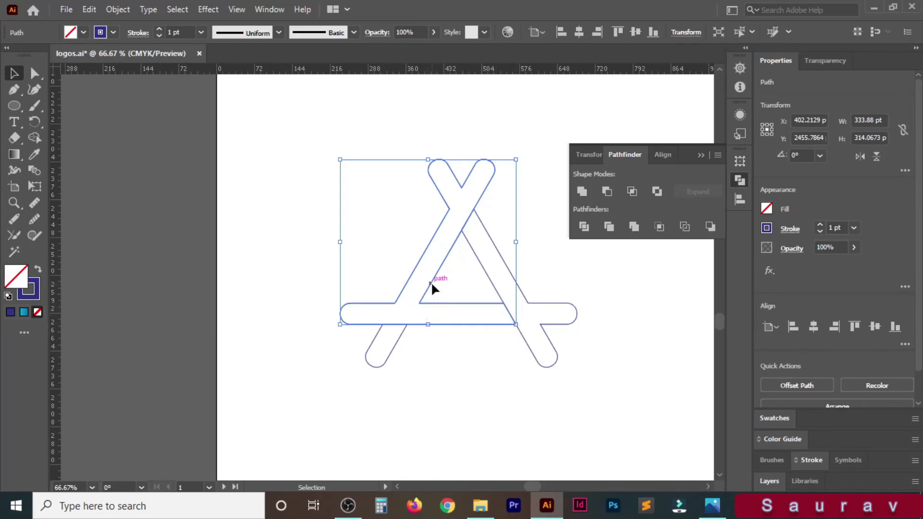
left_click_drag(430, 283, 417, 281)
Move the crossbar end's anchors to the intersection, giving it a slanted cut
left_click(35, 73)
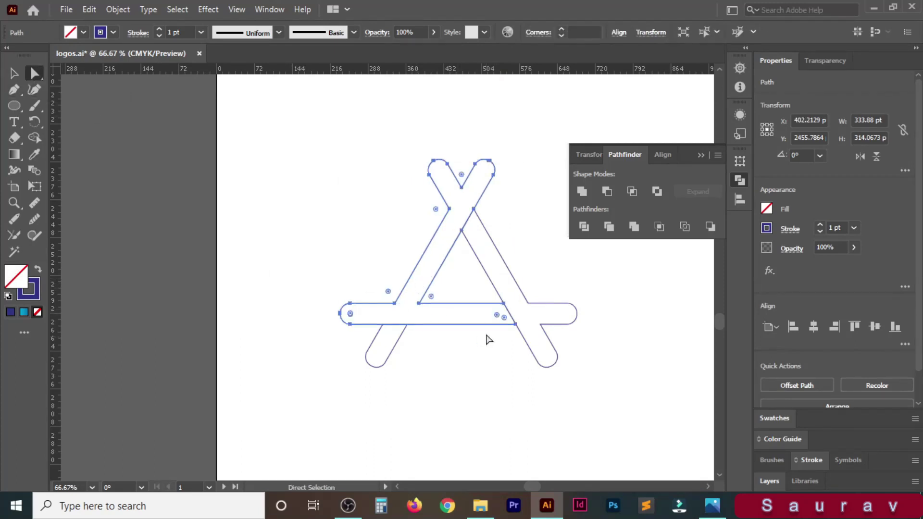
left_click(503, 304)
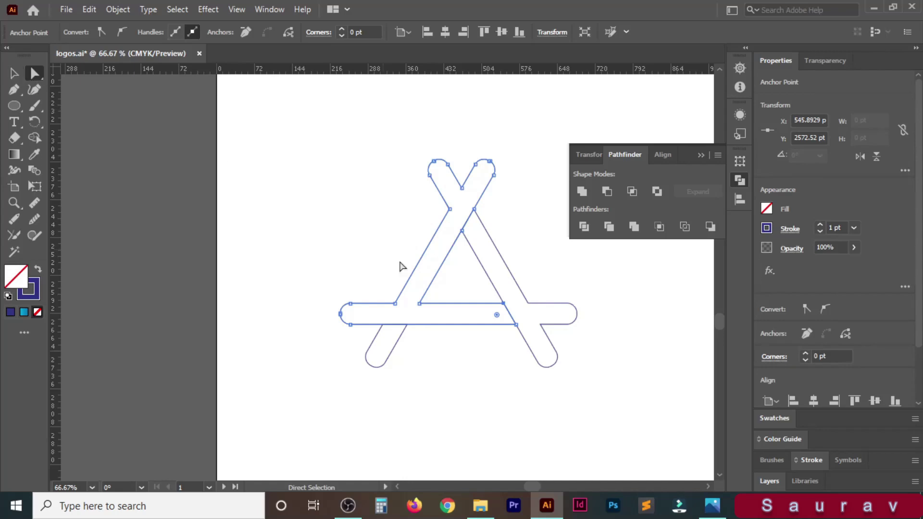
left_click_drag(503, 304, 505, 321)
key("ctrl+equal")
key("ctrl+equal")
key("ctrl+equal")
key("ctrl+equal")
left_click_drag(445, 399, 455, 398)
Round the crossbar end's top and bottom-right corners to 7.32 pt
left_click(382, 274)
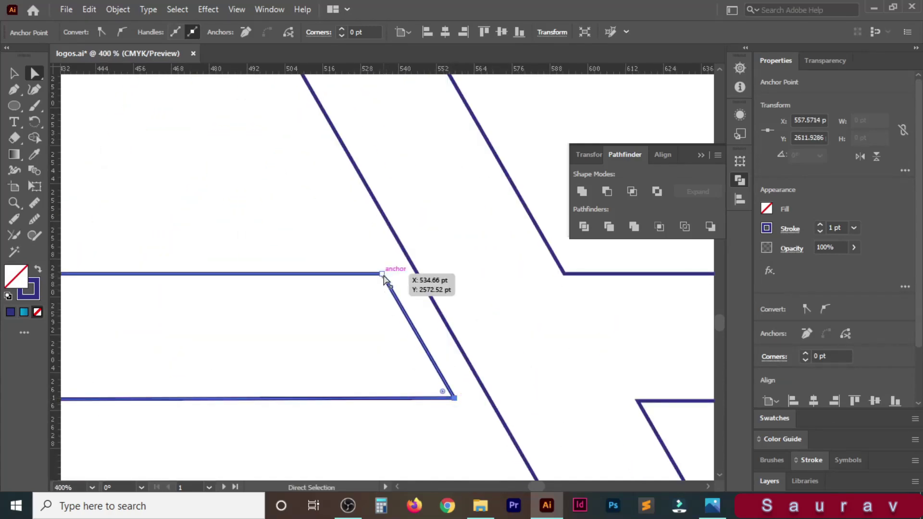
left_click_drag(375, 286, 337, 353)
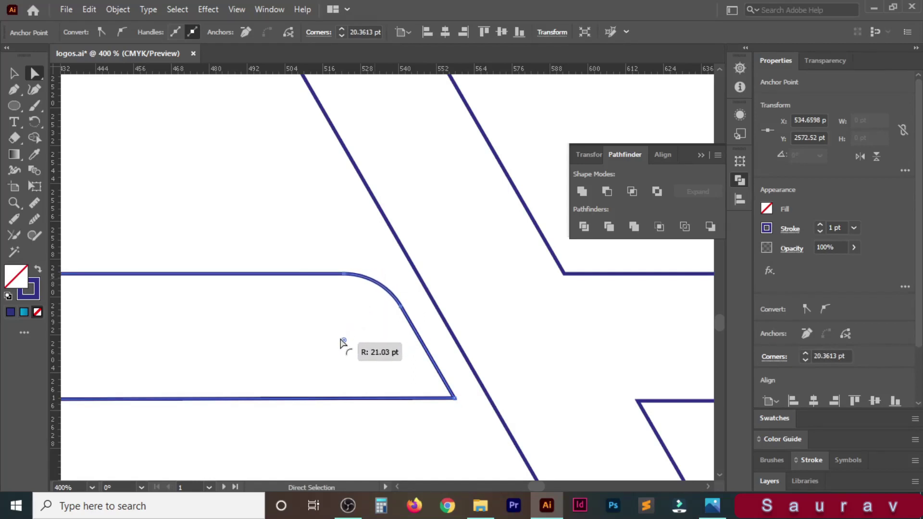
left_click(455, 398)
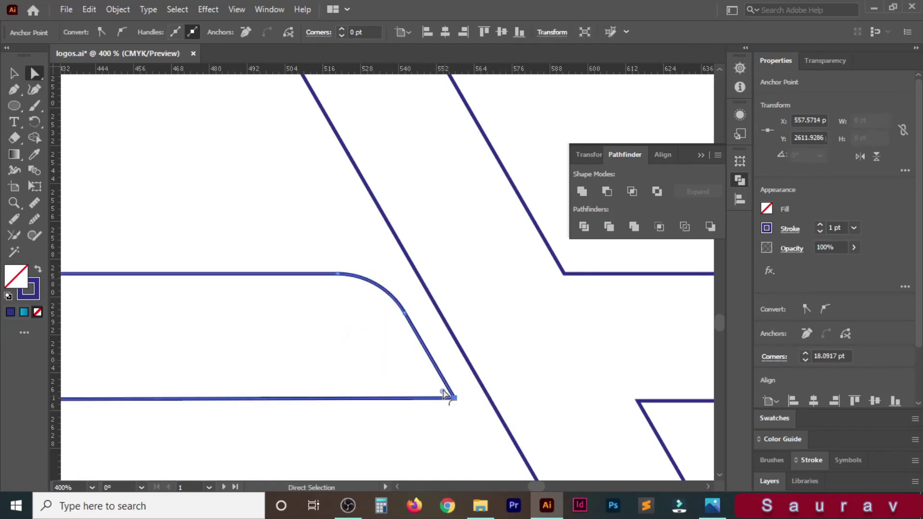
left_click_drag(440, 389, 414, 382)
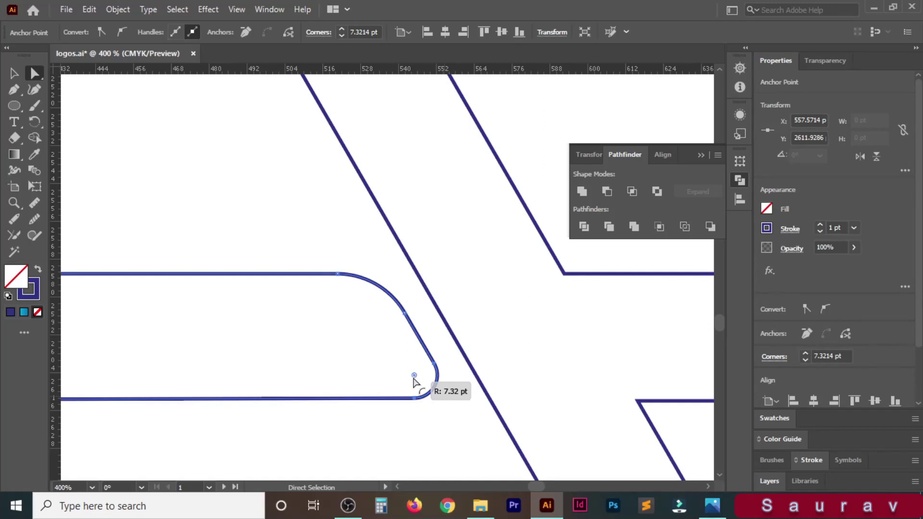
scroll(623, 258, "left", 5)
scroll(595, 359, "left", 5)
scroll(560, 288, "down", 2)
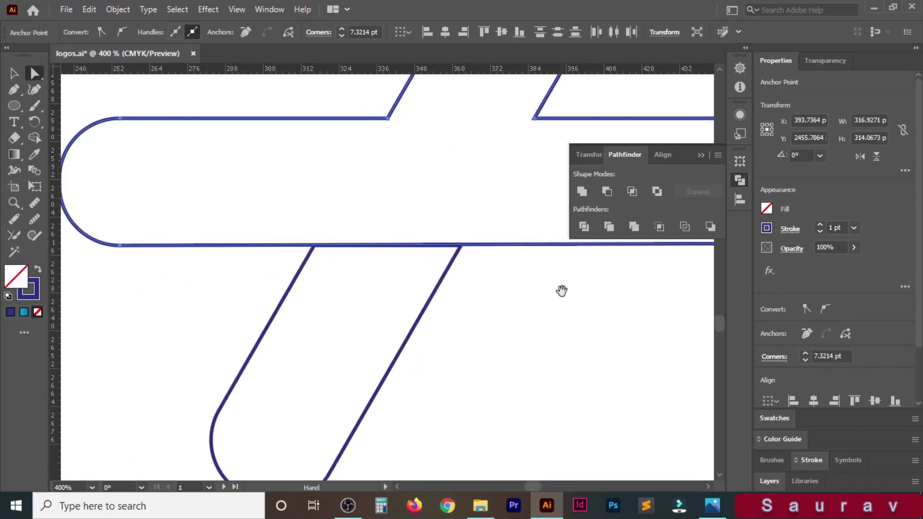
Select the short slanted stroke piece and move it down and left
key("v")
left_click(313, 252)
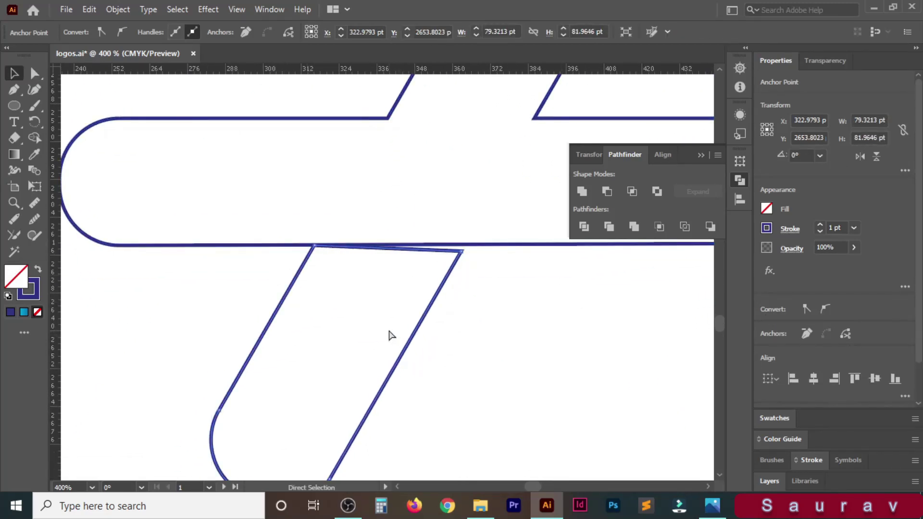
key("Up")
key("Up")
key("Up")
key("v")
left_click(295, 278)
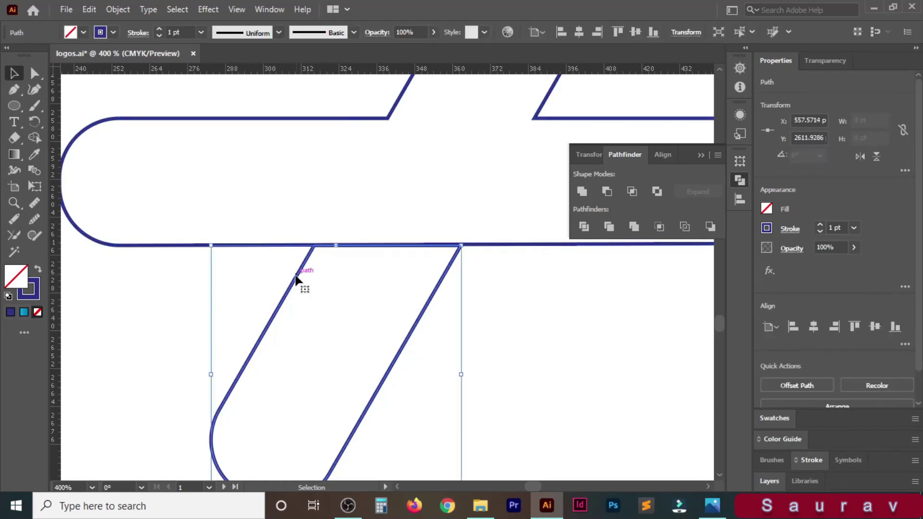
left_click_drag(411, 334, 394, 357)
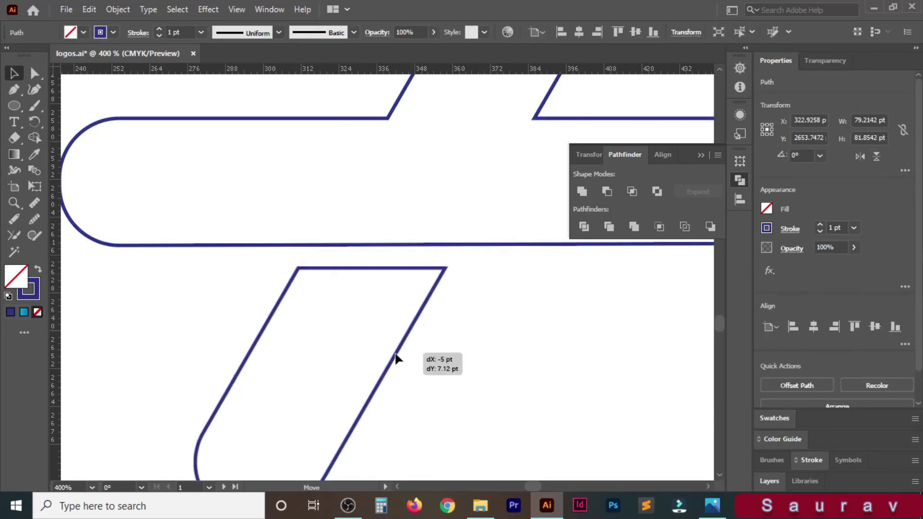
Adjust the short stroke's top edge and round its top-left and top-right corners
left_click(34, 72)
left_click_drag(366, 270, 367, 251)
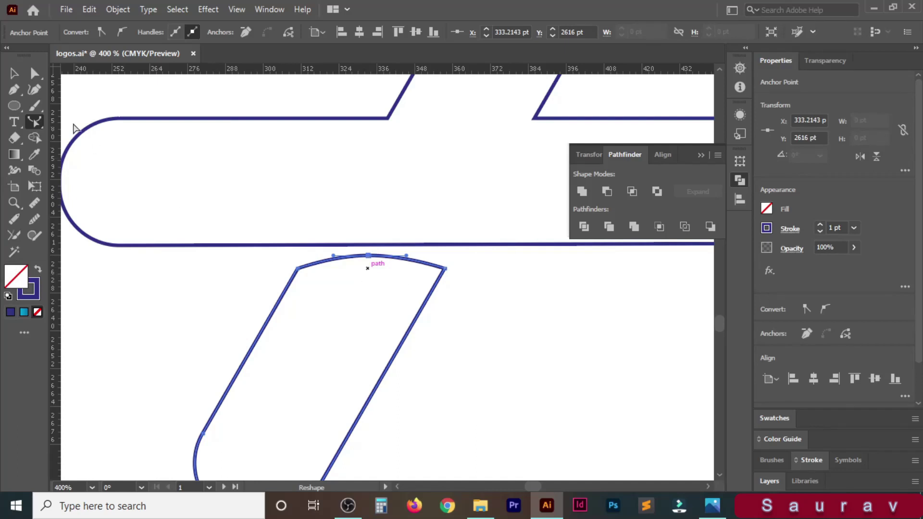
left_click(34, 73)
left_click(298, 270)
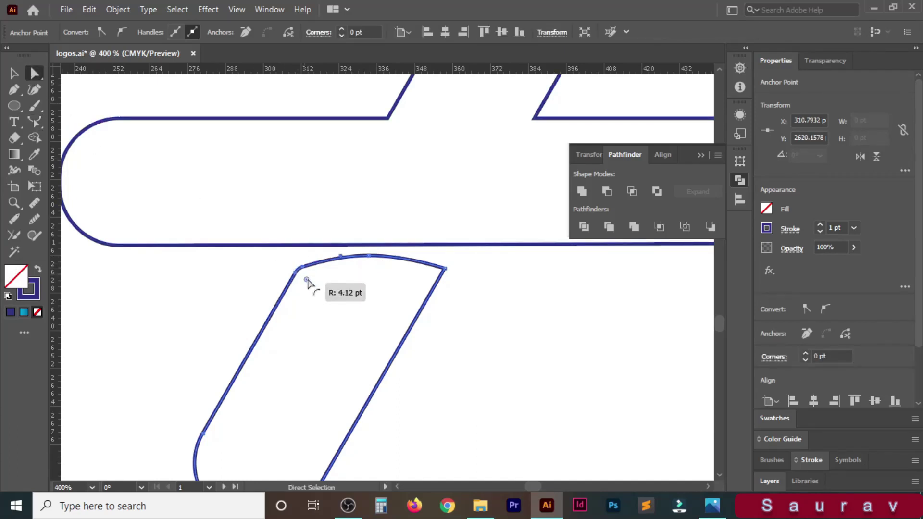
left_click_drag(307, 280, 323, 300)
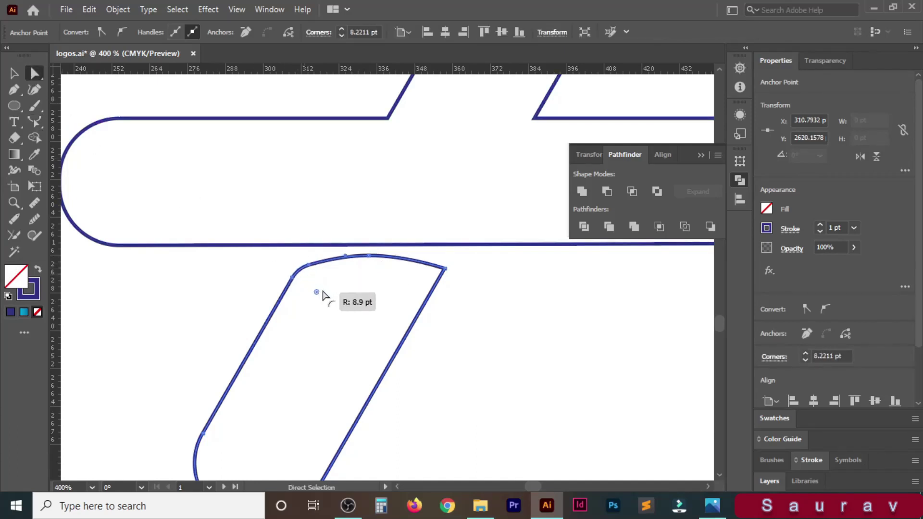
left_click(446, 272)
left_click_drag(433, 281, 406, 279)
Make the crossbar end's rounded corner sharp again, trying then undoing a Reshape curve
left_click_drag(563, 299, 222, 267)
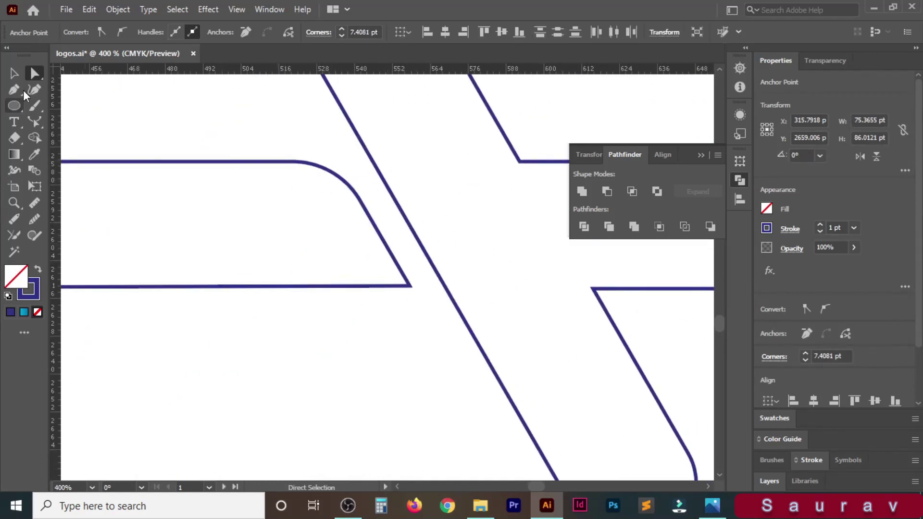
left_click(334, 174)
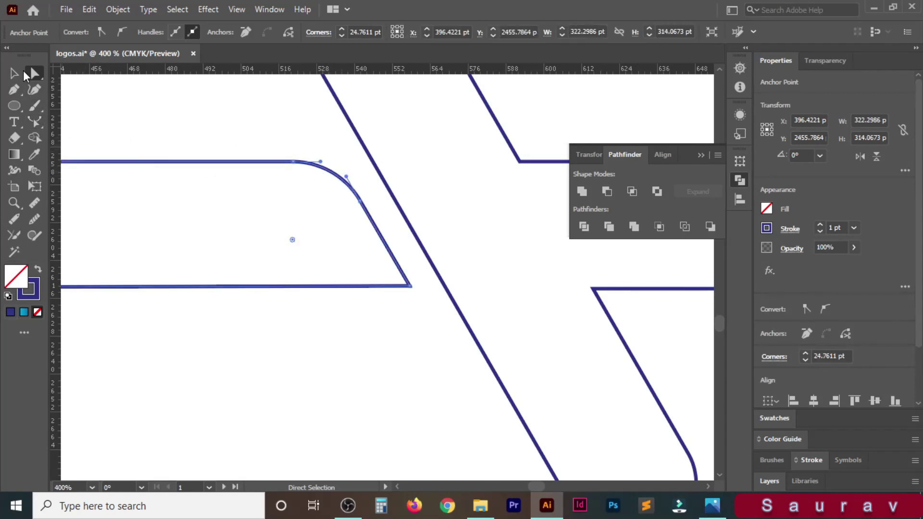
left_click_drag(292, 240, 345, 169)
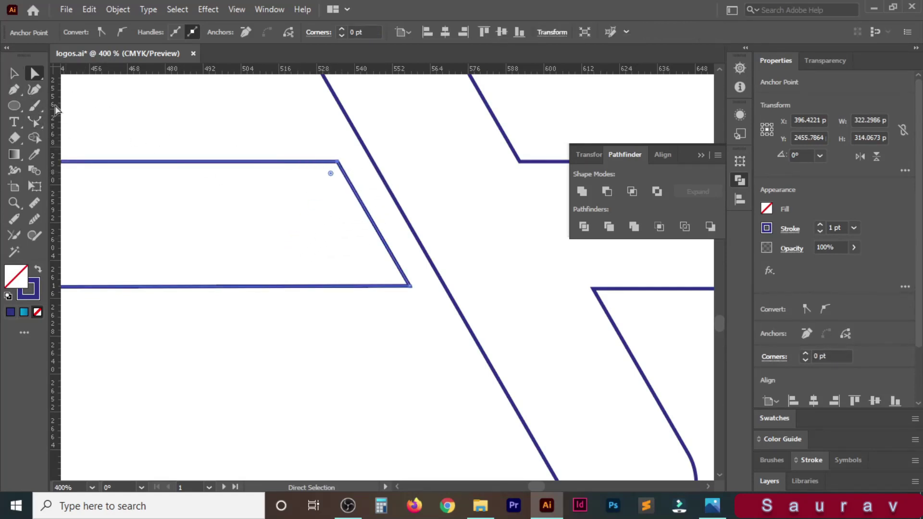
left_click(37, 123)
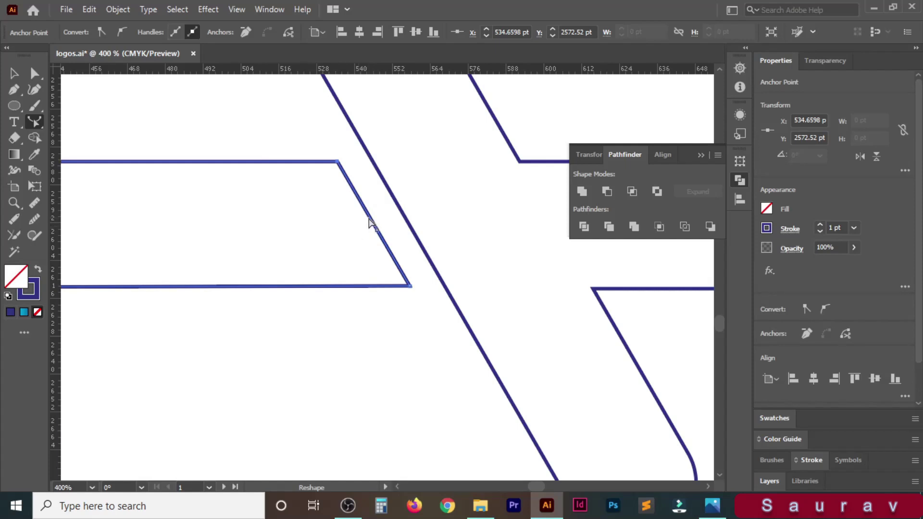
left_click_drag(372, 221, 385, 211)
key("ctrl+z")
Round the top and bottom corners of the crossbar's right end
key("a")
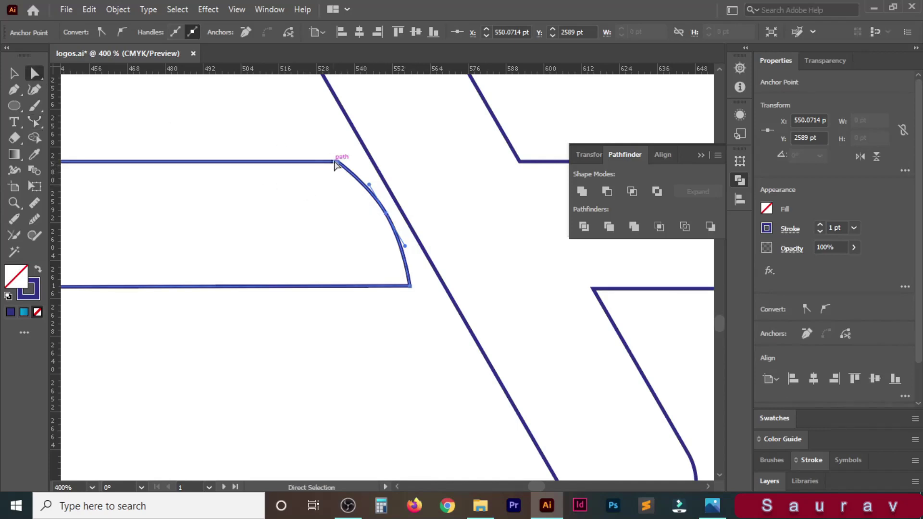
left_click(335, 162)
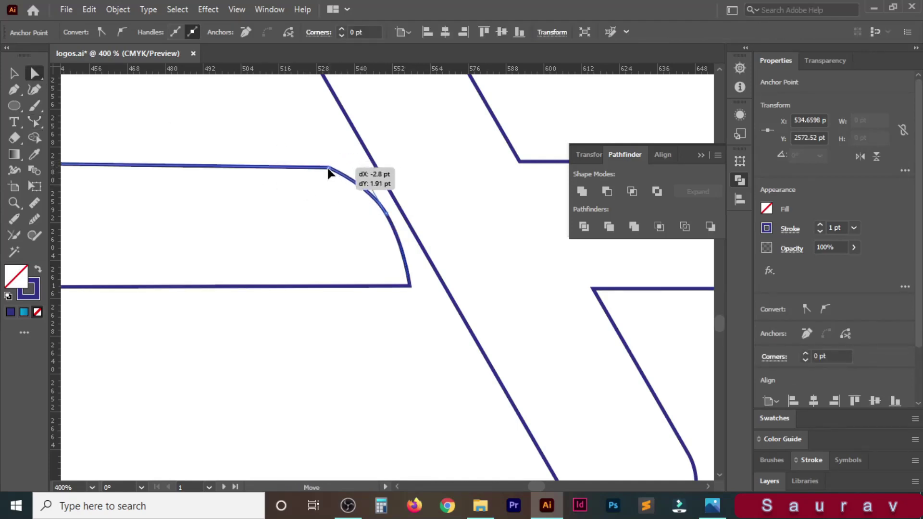
left_click_drag(333, 175, 301, 225)
left_click(410, 286)
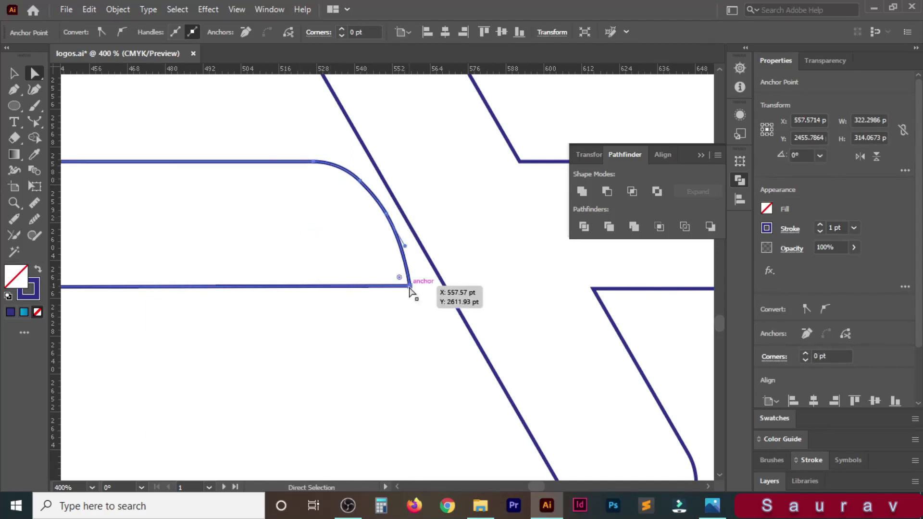
left_click_drag(399, 280, 379, 263)
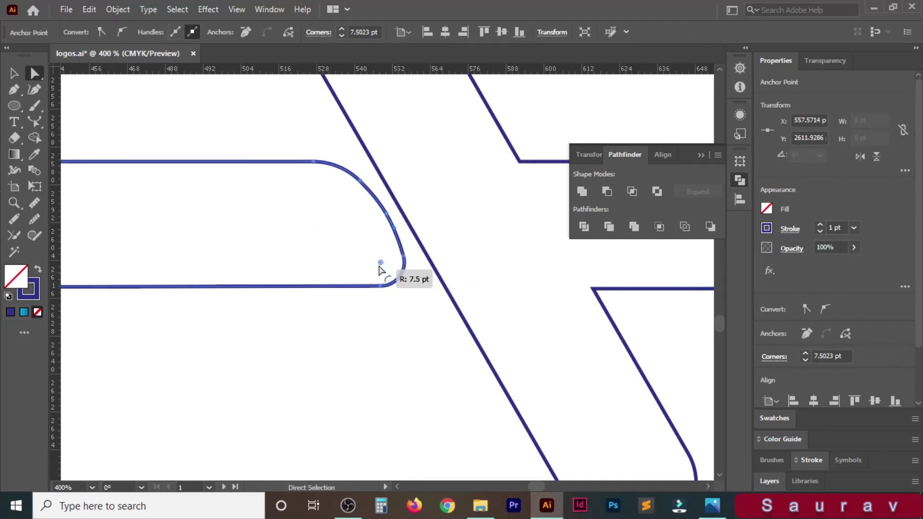
Reposition the right leg's inner corner anchor and curve its inner left edge
scroll(397, 226, "up", 5)
left_click_drag(236, 200, 416, 311)
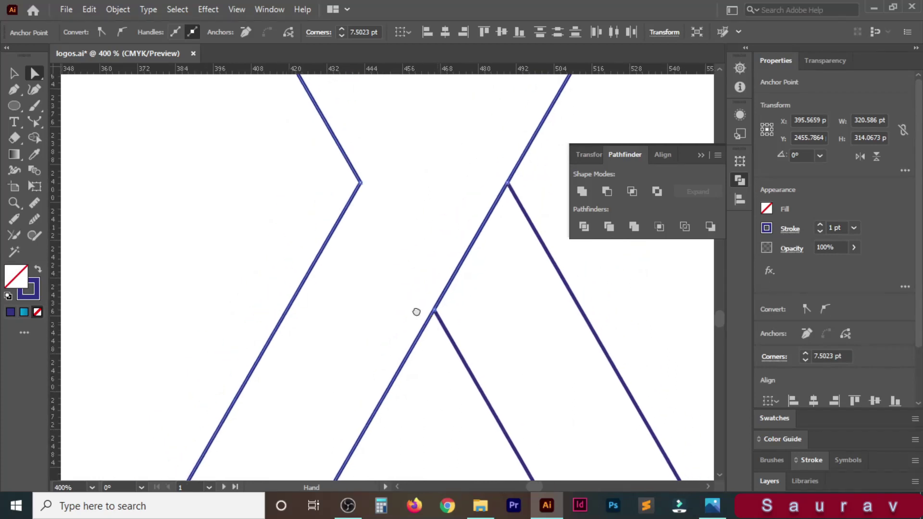
left_click_drag(357, 254, 376, 281)
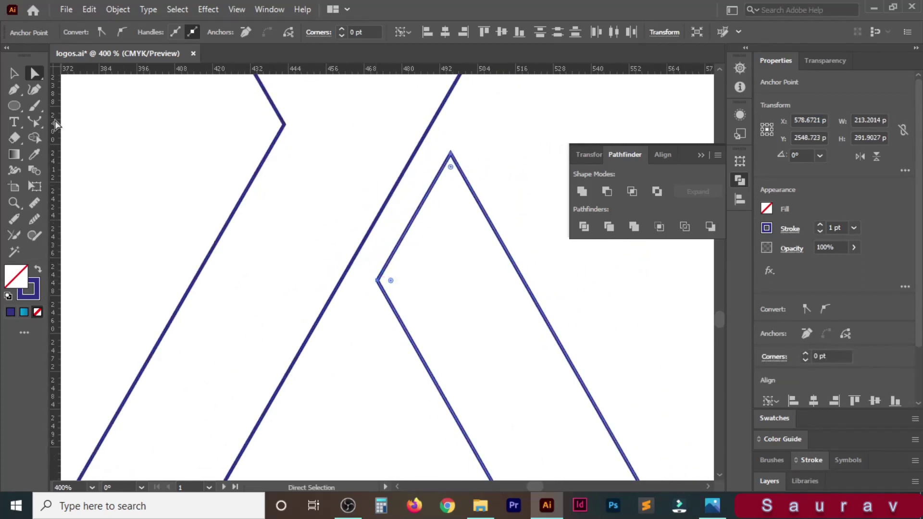
left_click_drag(411, 222, 401, 213)
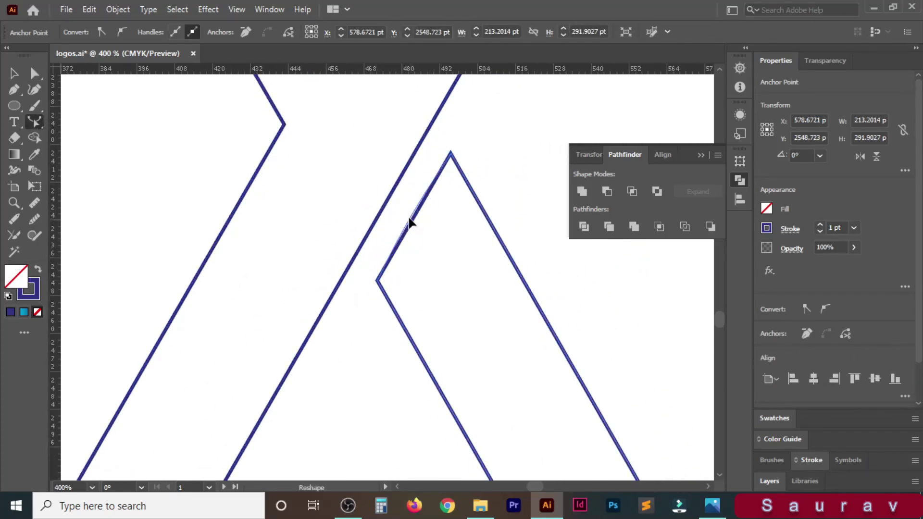
left_click(400, 212)
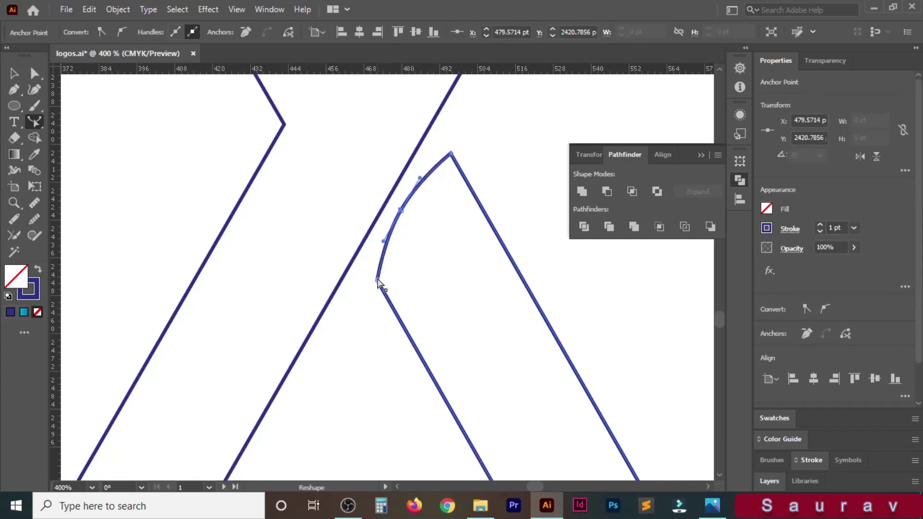
key("a")
left_click_drag(378, 281, 435, 284)
Round the right leg's top corner and zoom out to the whole glyph
left_click(450, 153)
left_click_drag(449, 166, 447, 175)
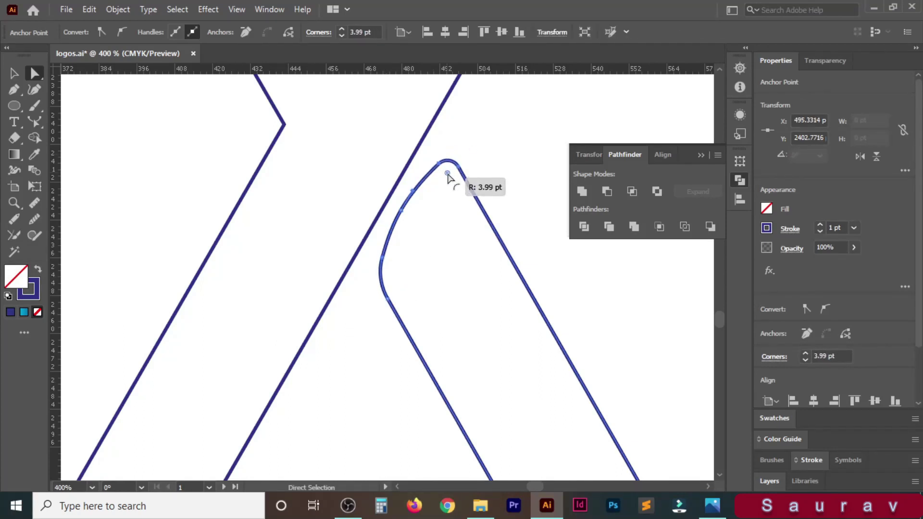
key("ctrl+minus")
key("ctrl+minus")
key("ctrl+minus")
key("ctrl+minus")
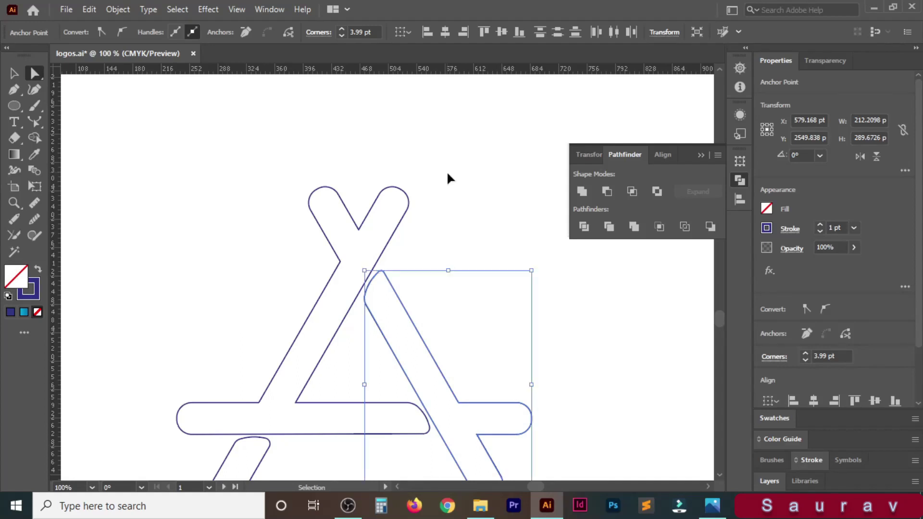
key("ctrl+minus")
key("ctrl+minus")
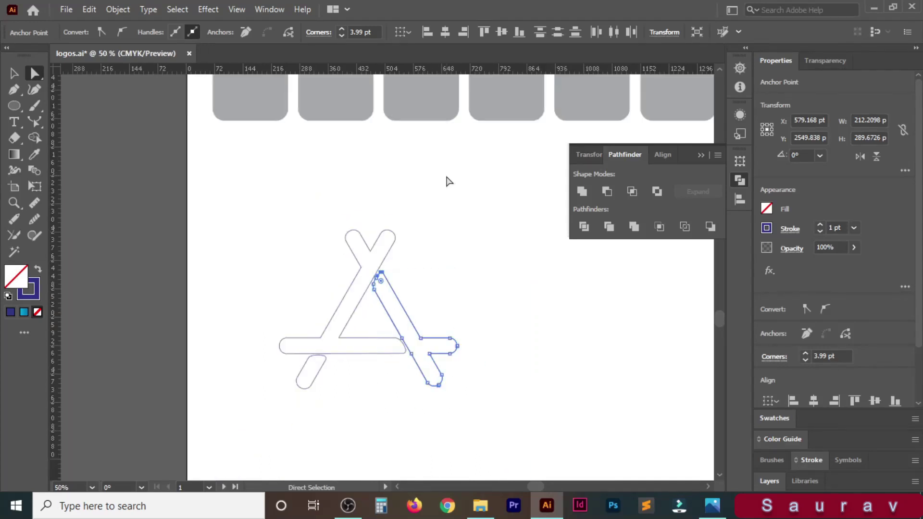
Group all the A glyph's pieces and select the grouped glyph
left_click_drag(261, 169, 522, 446)
key("v")
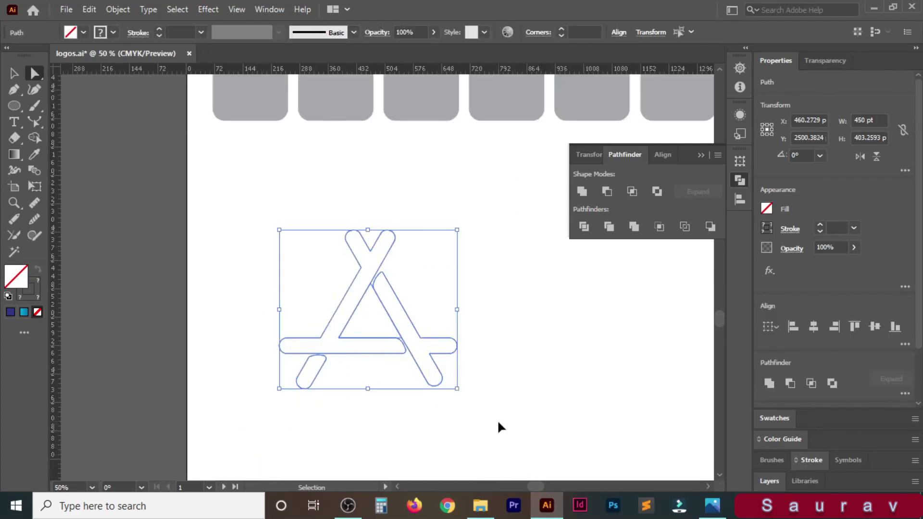
key("ctrl+g")
key("a")
left_click(282, 222)
left_click(6, 69)
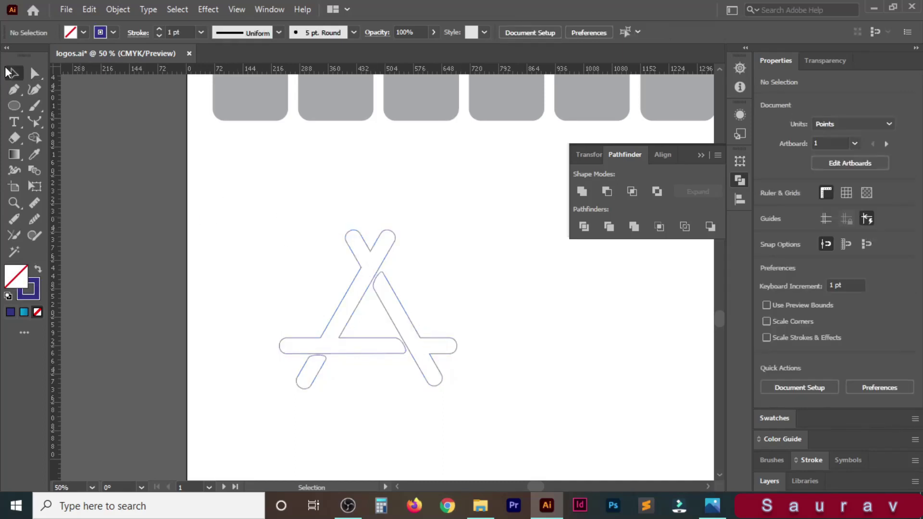
left_click_drag(282, 195, 471, 430)
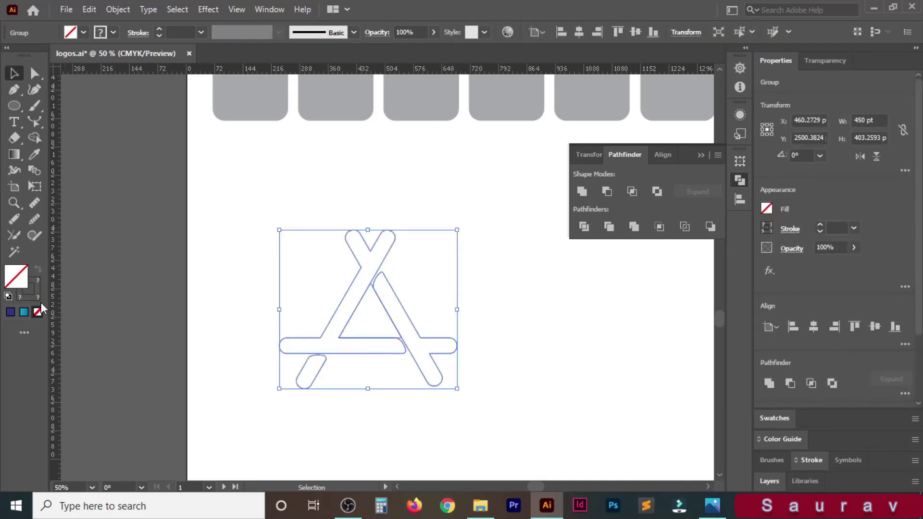
Clear the glyph's fill and combine its pieces with Shape Builder, trying blue fills
left_click(10, 312)
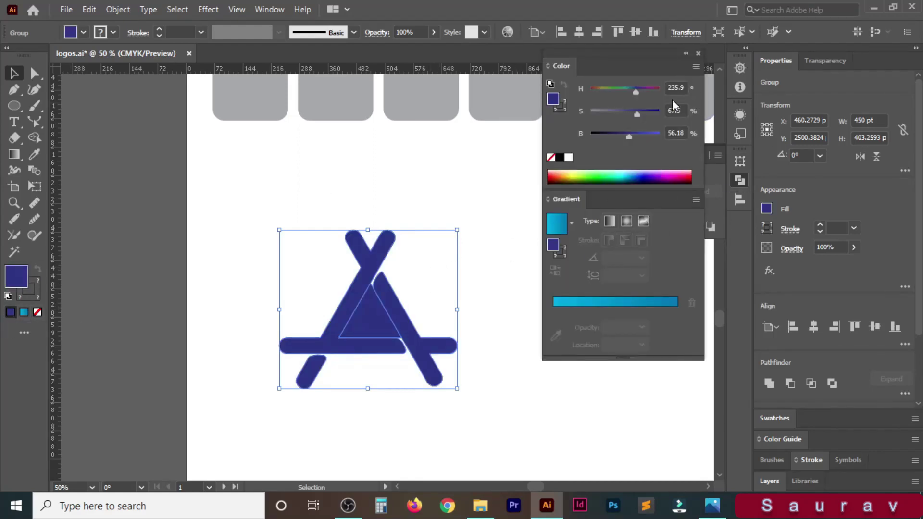
left_click(550, 157)
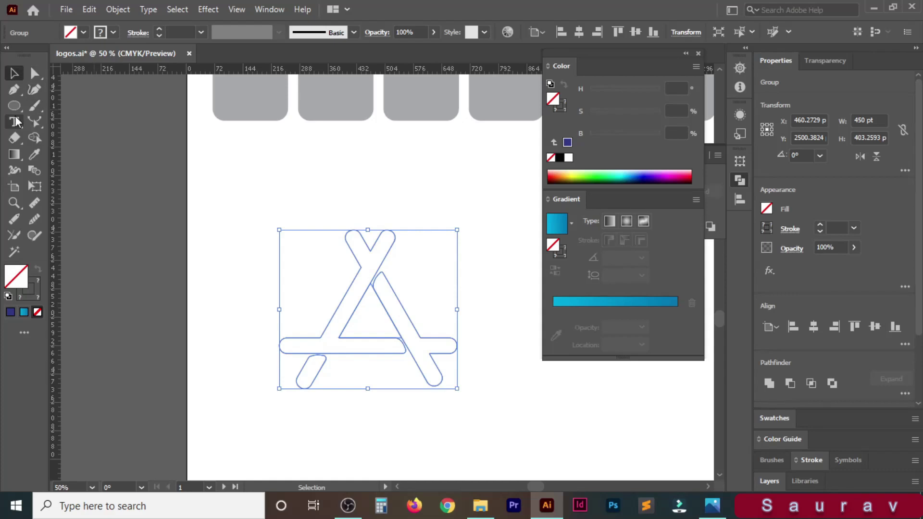
left_click(34, 138)
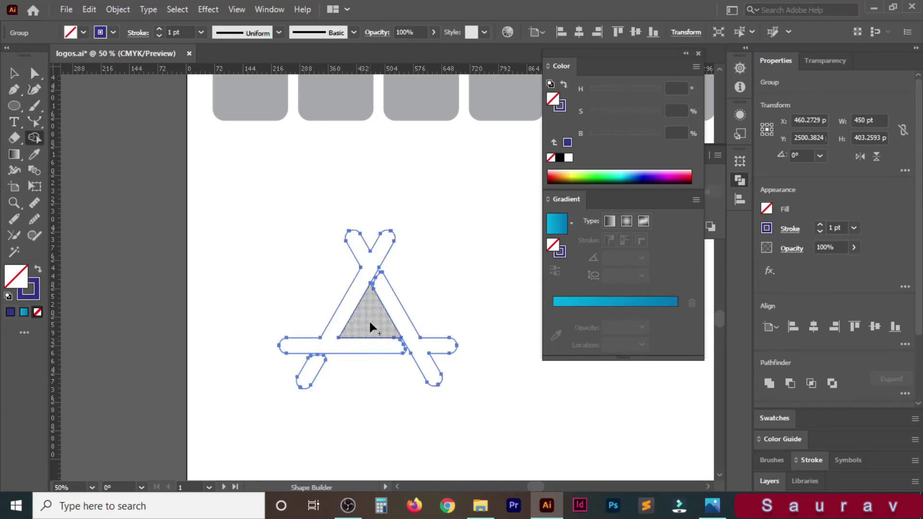
left_click(11, 313)
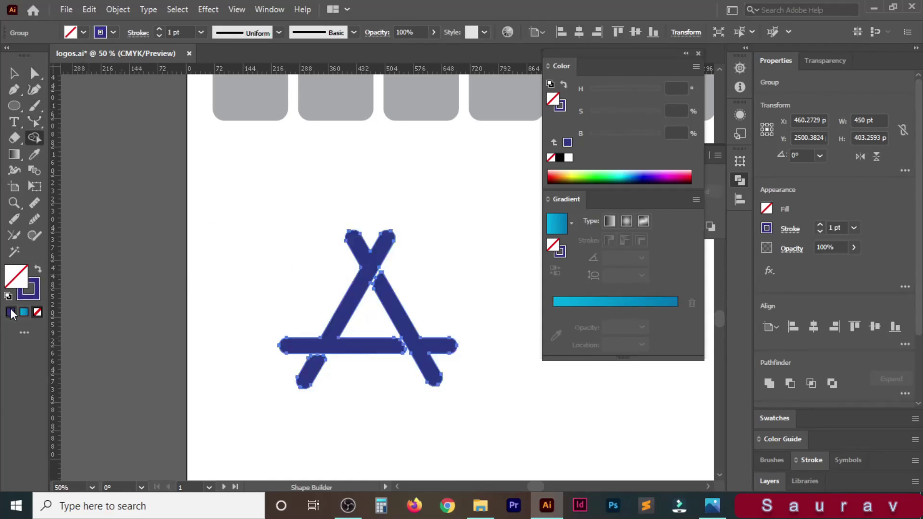
left_click(620, 175)
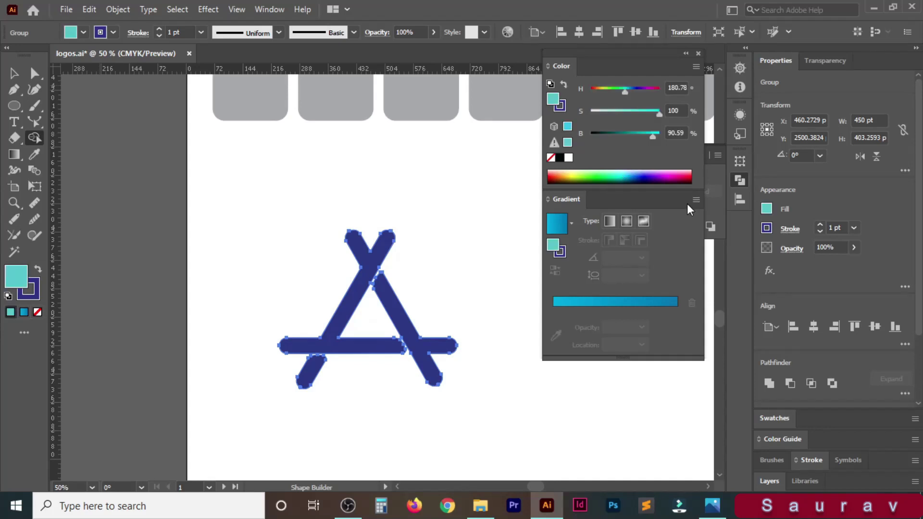
Fill the logo with white from Swatches and set its stroke to None
left_click(776, 418)
key("v")
left_click(867, 155)
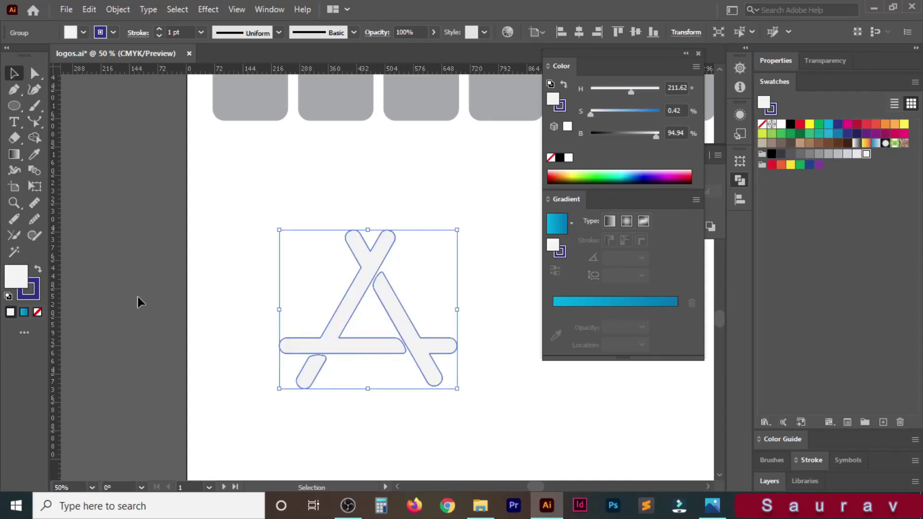
left_click(29, 290)
left_click(37, 312)
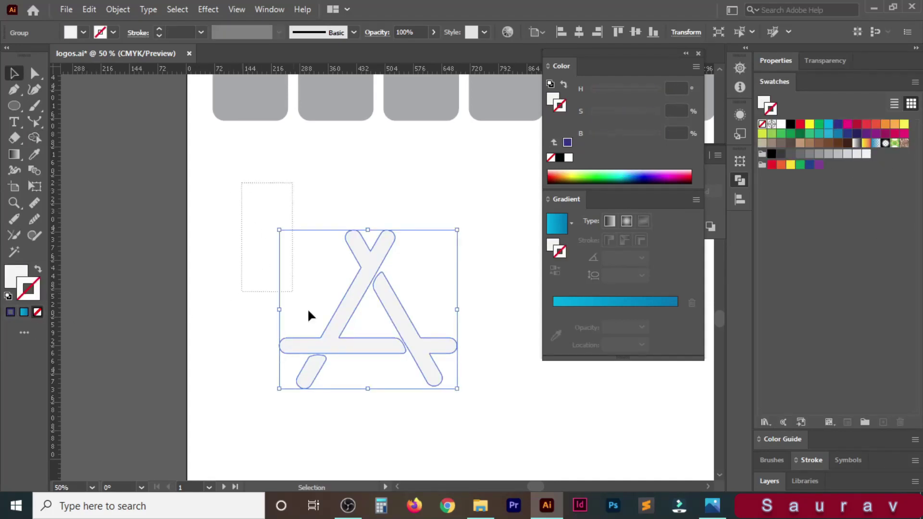
scroll(420, 303, "up", 5)
Scale the white A logo down to icon size
scroll(420, 303, "down", 1)
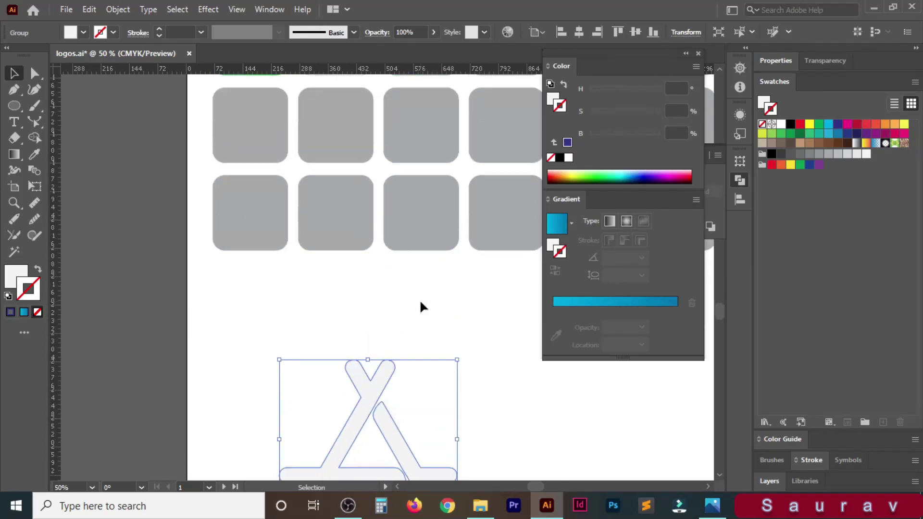
mouse_move(278, 359)
left_mouse_down()
mouse_move(383, 439)
mouse_move(361, 317)
mouse_move(337, 325)
mouse_move(357, 339)
left_mouse_up()
left_click(387, 391)
scroll(364, 433, "down", 1)
left_click(410, 430)
scroll(428, 352, "up", 1)
scroll(427, 345, "up", 2)
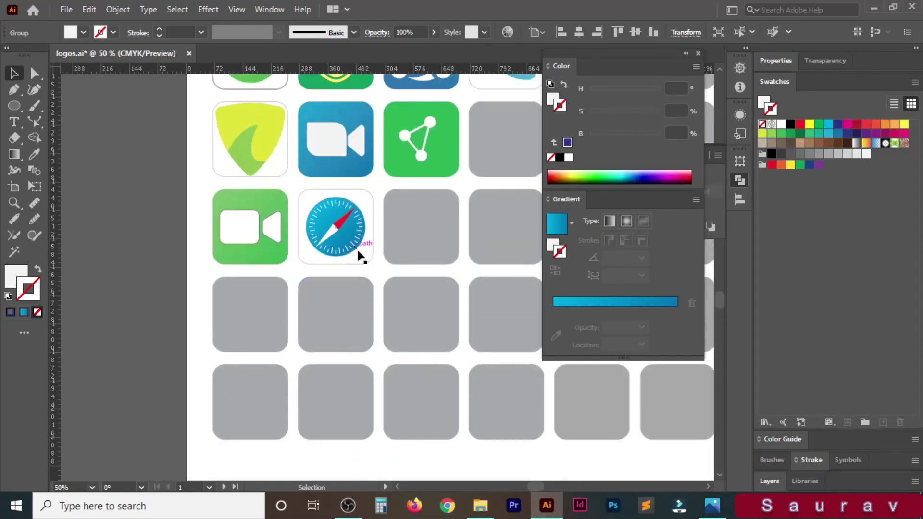
scroll(360, 252, "down", 1)
Give the empty tile below FaceTime a vertical blue gradient, first stop saturation 82
left_click(246, 266)
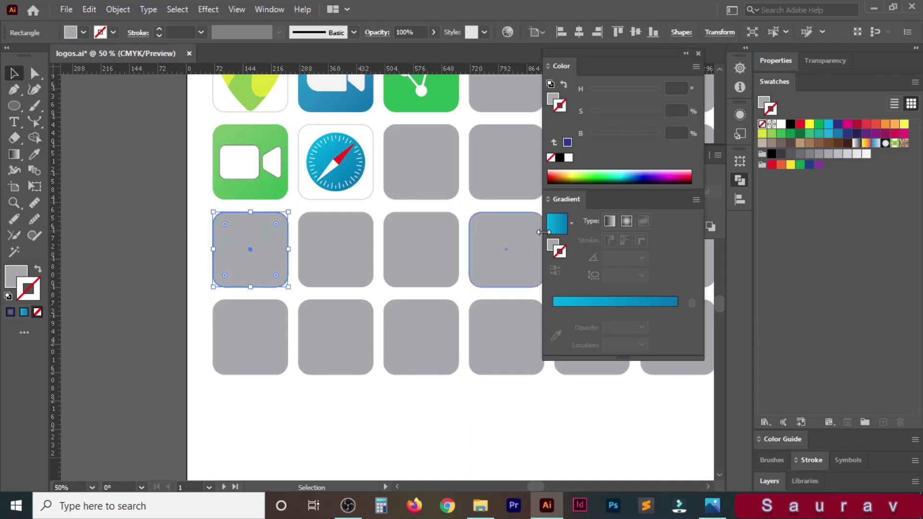
key("g")
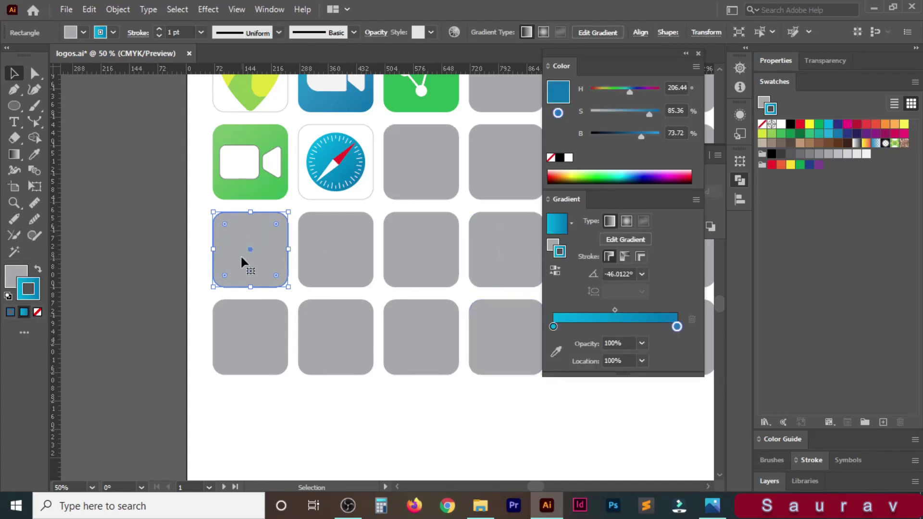
scroll(243, 261, "down", 1)
mouse_move(250, 270)
left_mouse_down()
mouse_move(247, 200)
mouse_move(250, 258)
left_mouse_up()
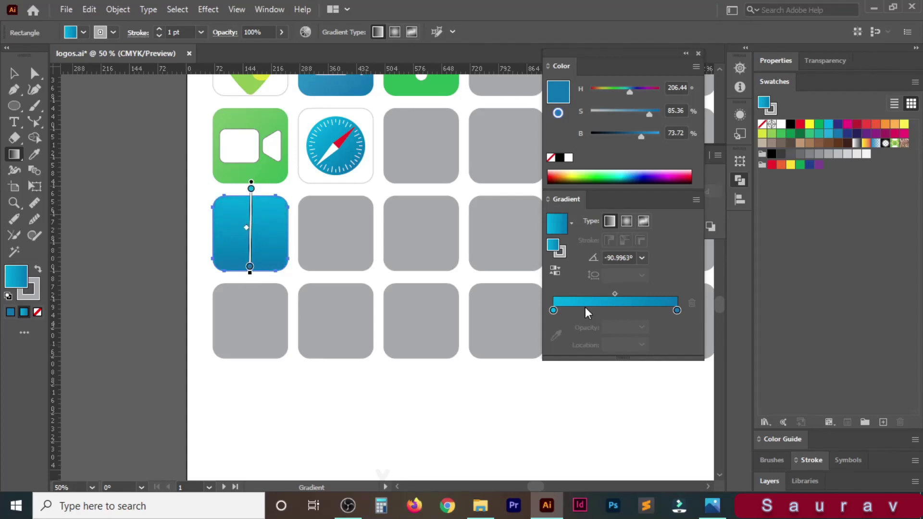
left_click(553, 309)
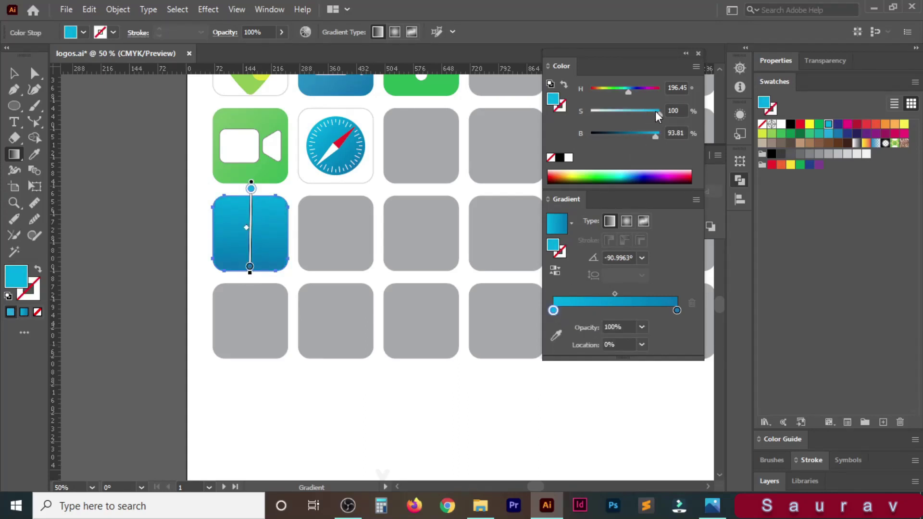
left_click_drag(658, 113, 647, 113)
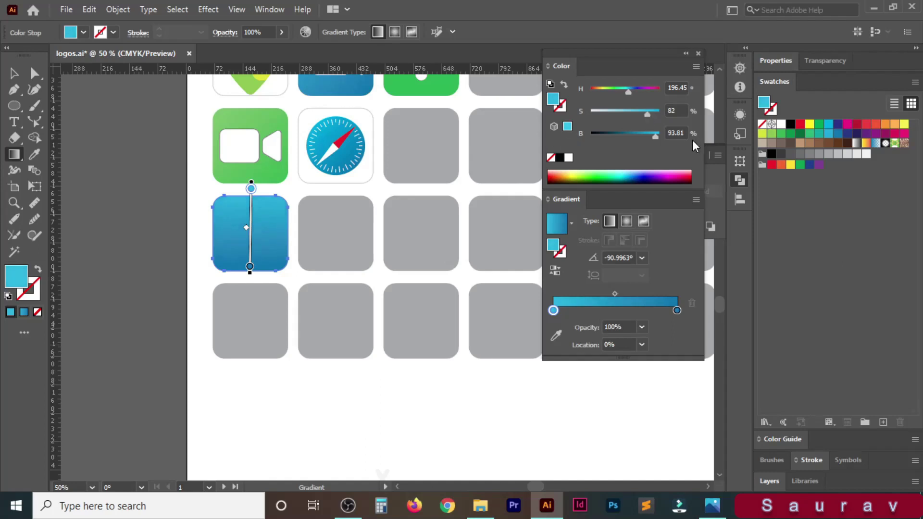
Move the A logo onto the blue gradient tile and enlarge it slightly
scroll(418, 386, "down", 1)
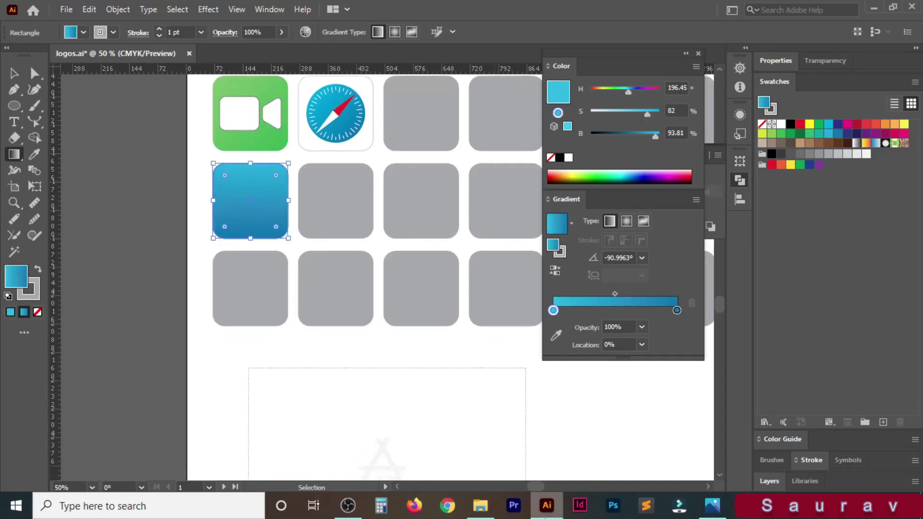
key("v")
left_click_drag(377, 453, 277, 240)
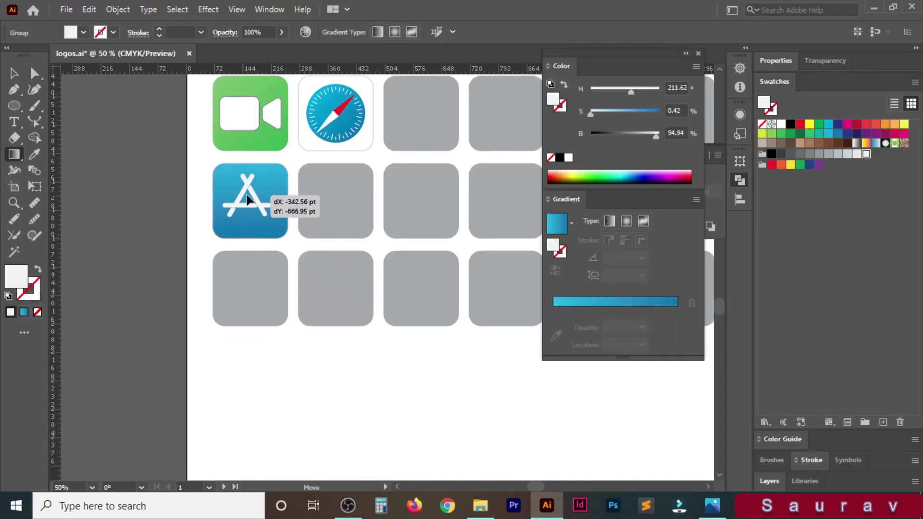
mouse_move(277, 240)
left_mouse_down()
mouse_move(249, 194)
mouse_move(218, 173)
left_mouse_up()
key("v")
left_click_drag(253, 201, 255, 202)
Centre the A horizontally and vertically on the blue tile using Align
key("g")
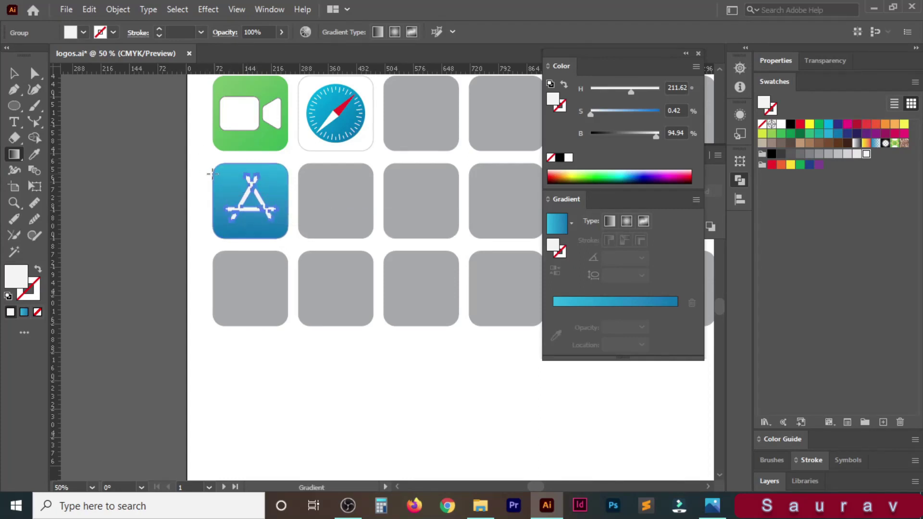
key("v")
left_click(214, 202, "shift")
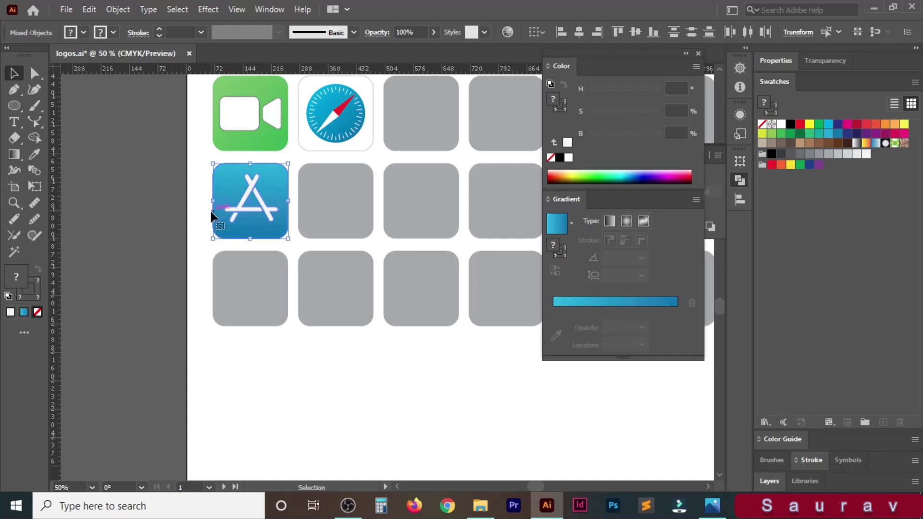
left_click(739, 198)
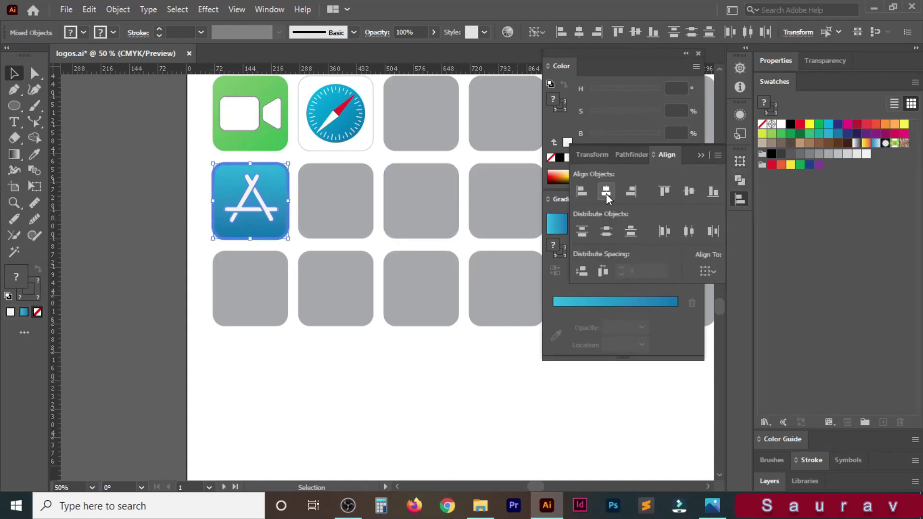
left_click(688, 191)
left_click(433, 378)
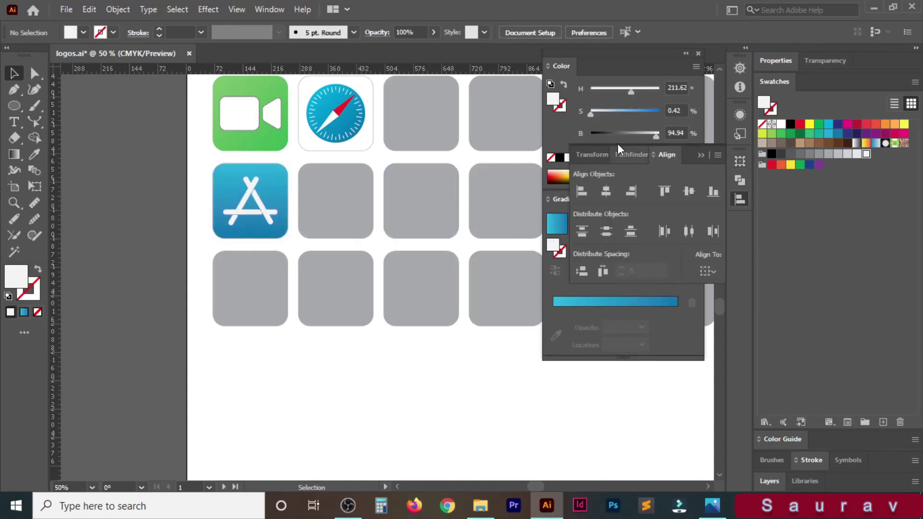
left_click(697, 53)
scroll(697, 111, "up", 2)
left_click(548, 328)
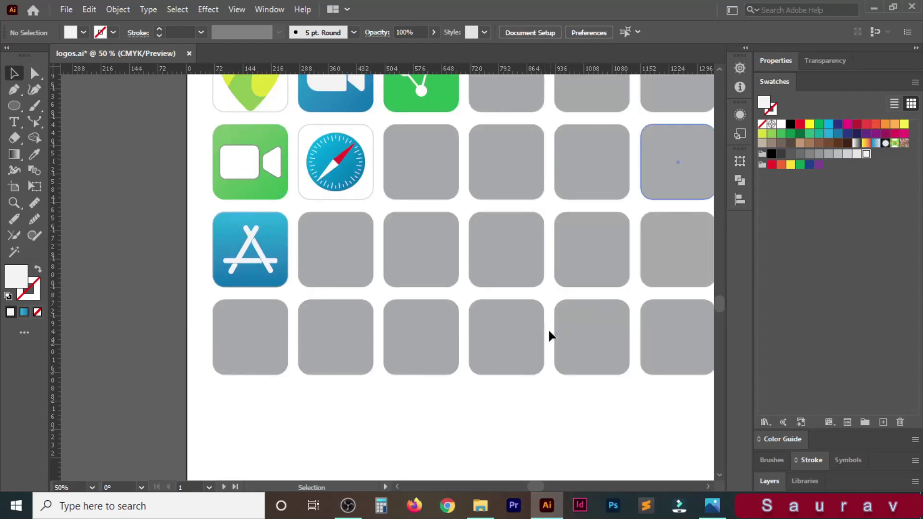
Select just the finished App Store tile and bring up its context actions
scroll(370, 281, "up", 5)
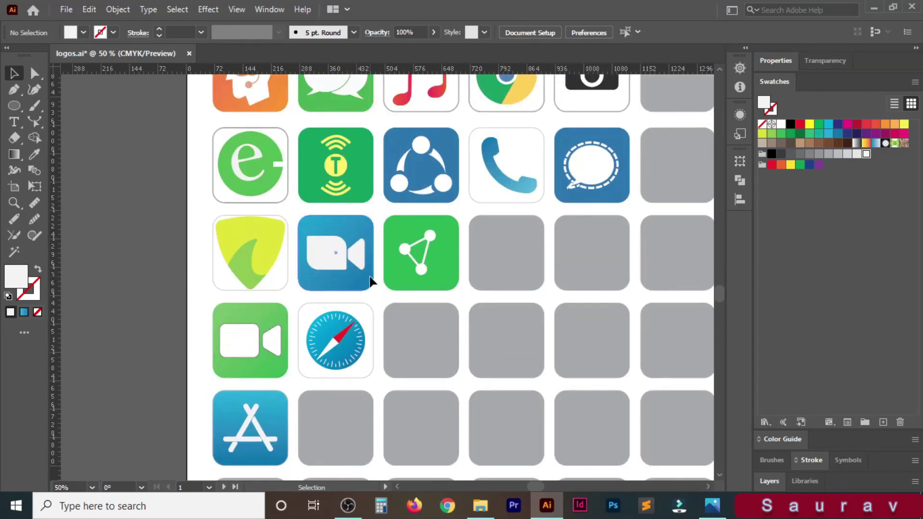
scroll(375, 282, "down", 4, "alt")
scroll(426, 270, "up", 3, "alt")
scroll(394, 270, "up", 1, "alt")
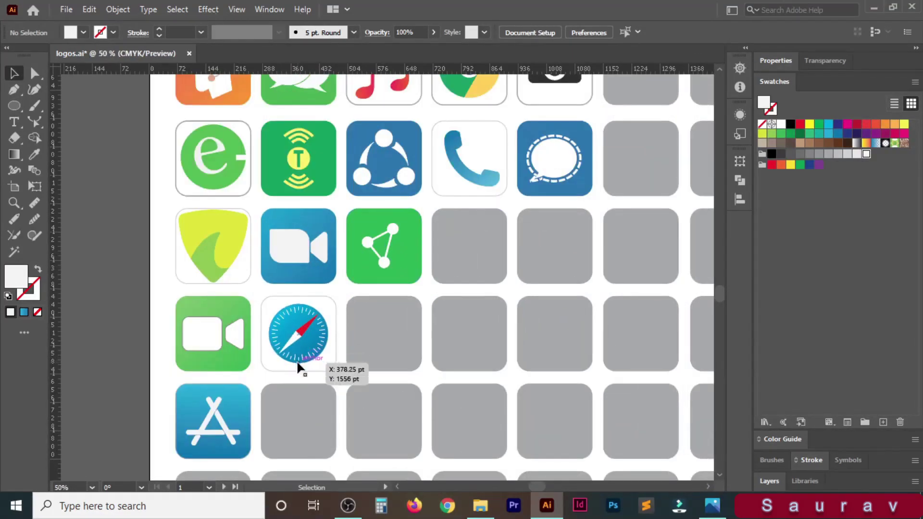
scroll(298, 366, "down", 3)
left_click_drag(274, 190, 177, 356)
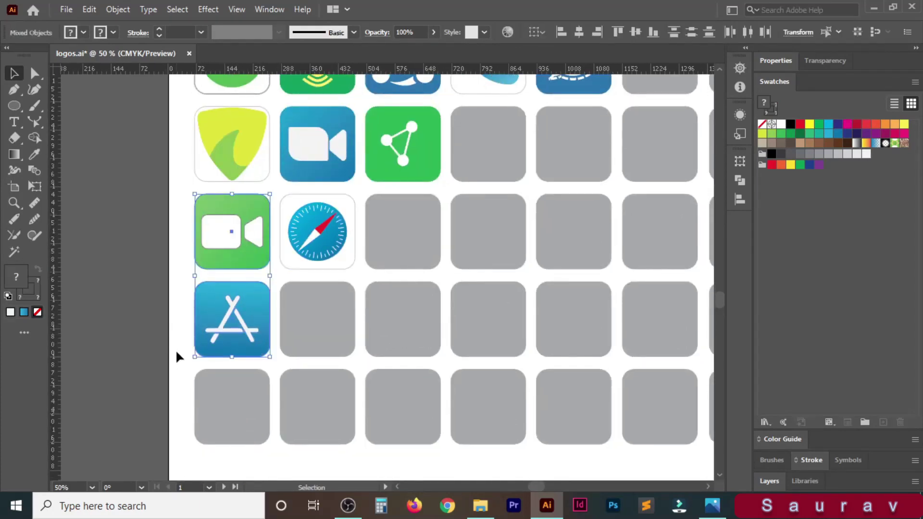
left_click(177, 356)
left_click(246, 342)
right_click(245, 336)
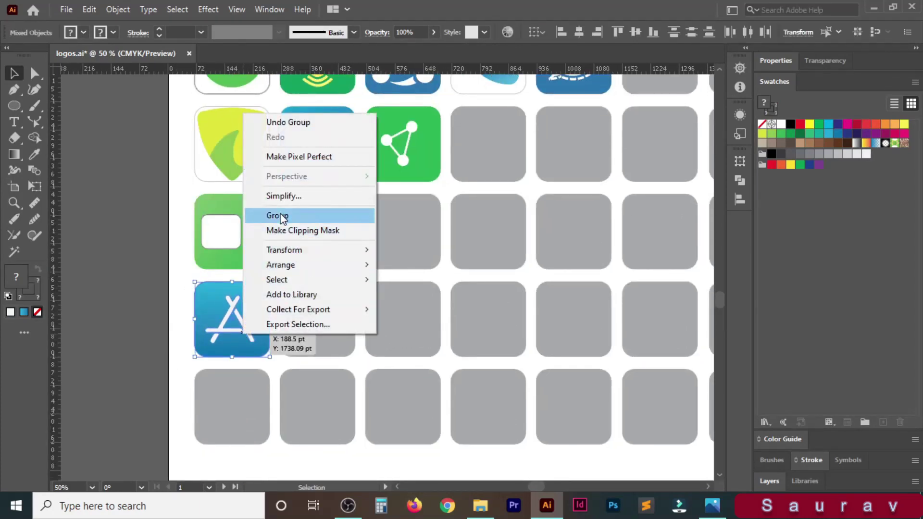